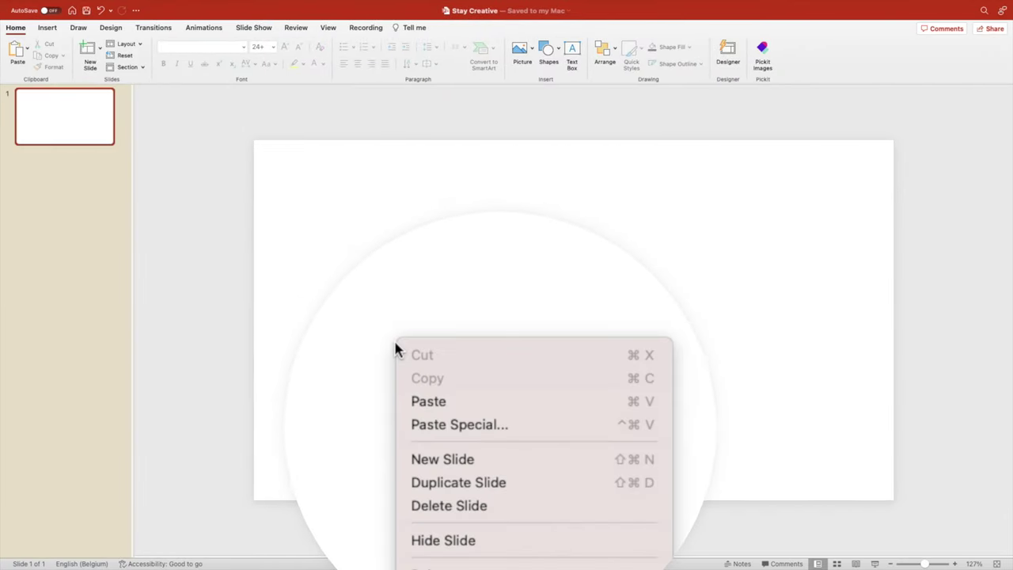
# - Paste the coastal rock photo onto the slide, then cut it back to the clipboard
pyautogui.click(450, 404)
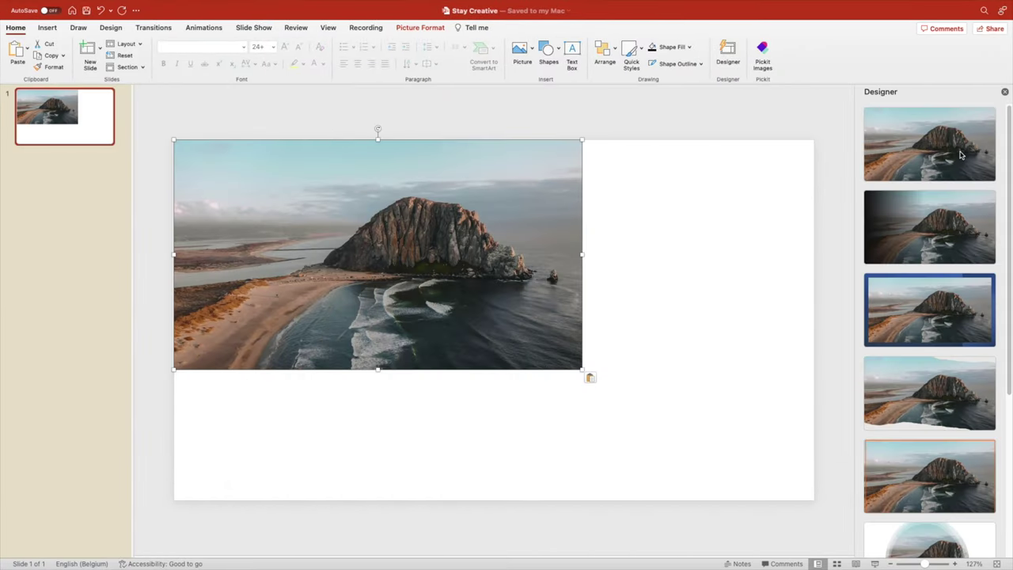
pyautogui.click(961, 154)
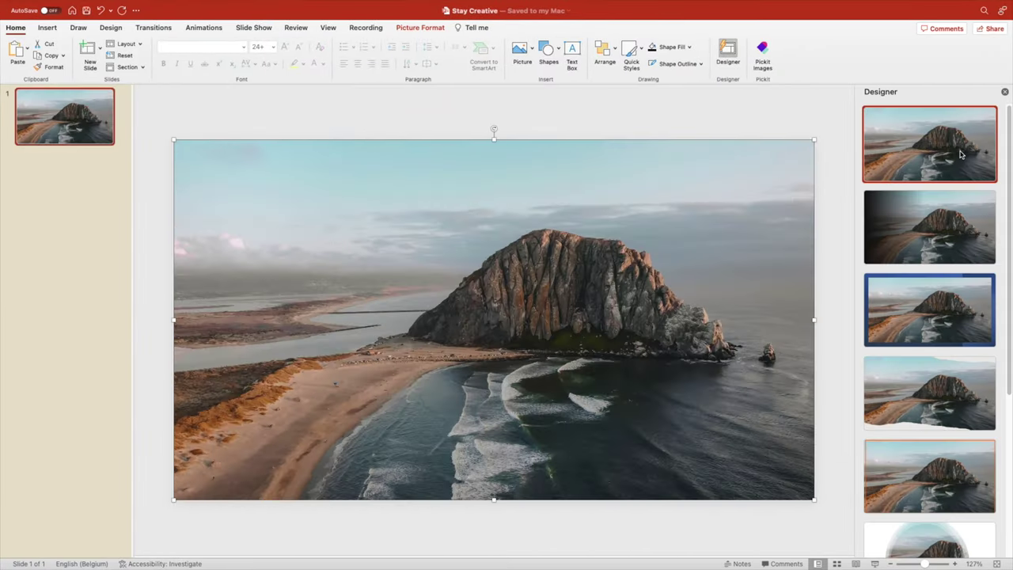
pyautogui.click(1006, 93)
pyautogui.rightClick(585, 262)
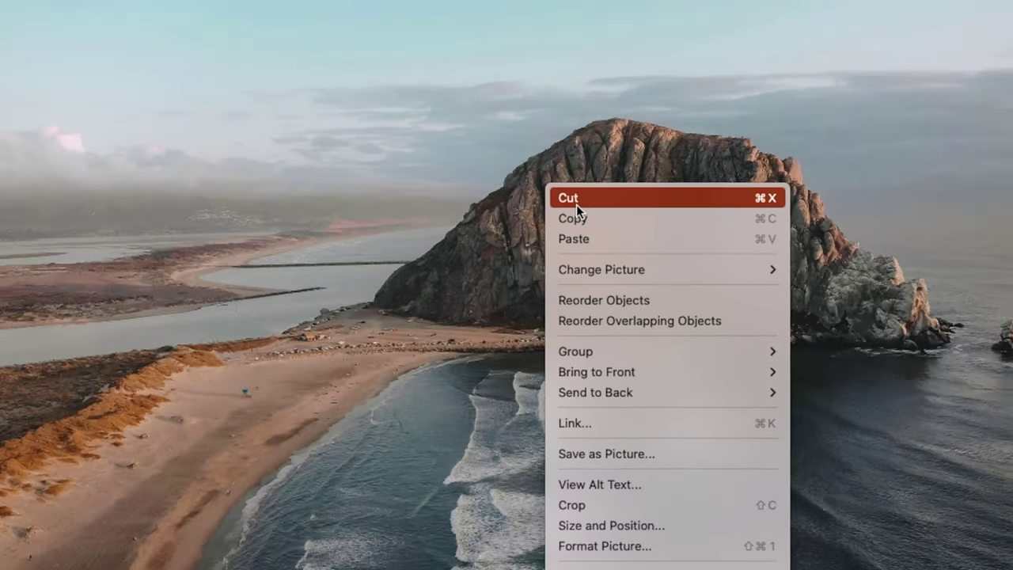
pyautogui.click(564, 184)
# - Set the slide background to a picture fill using the clipboard rock photo
pyautogui.rightClick(572, 201)
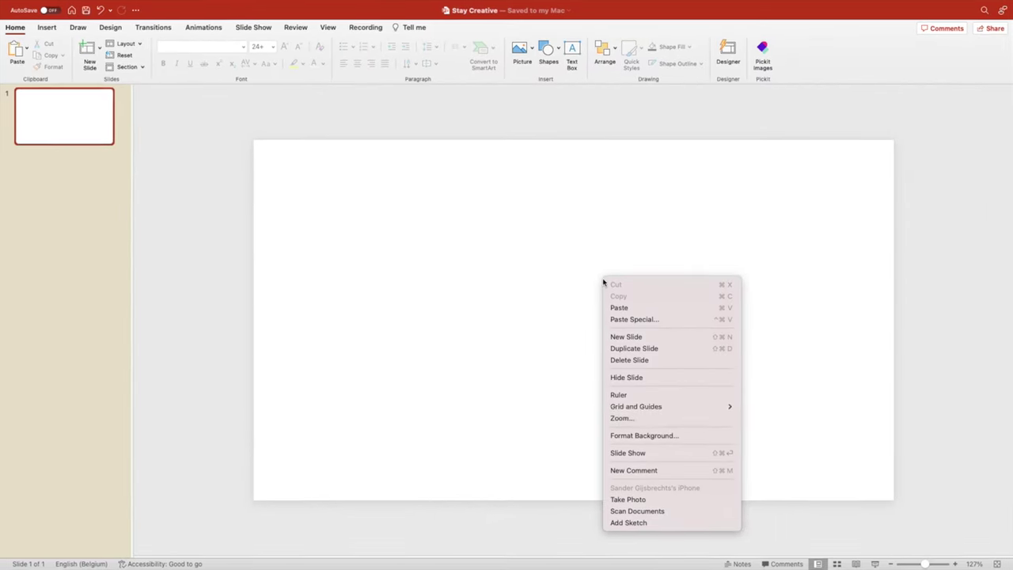
pyautogui.click(647, 437)
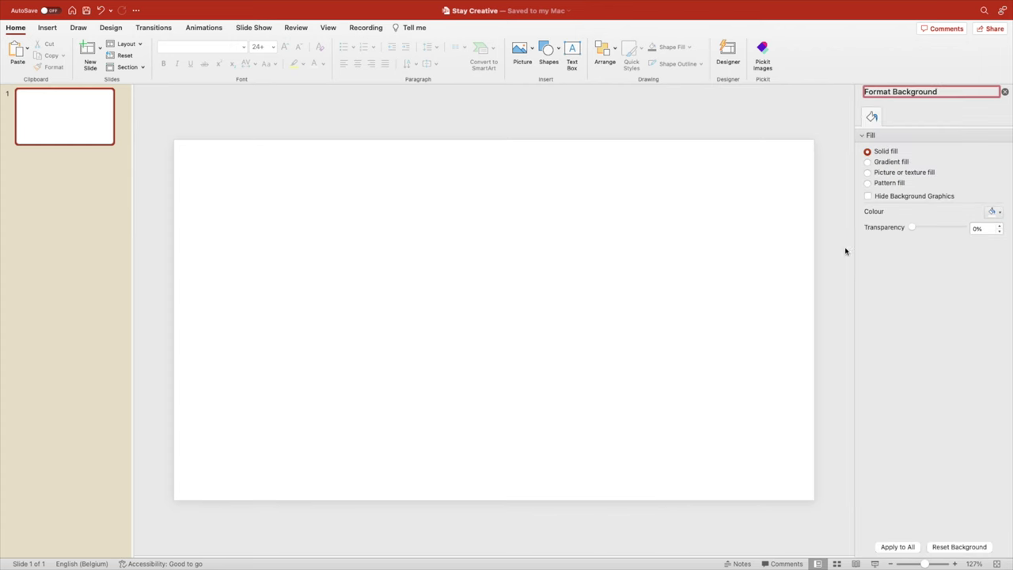
pyautogui.click(869, 172)
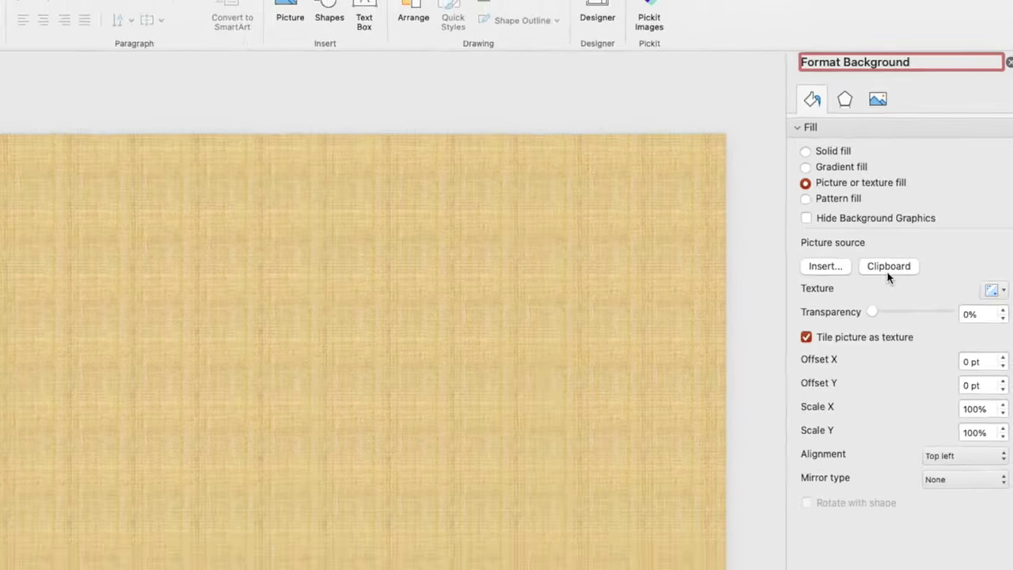
pyautogui.click(871, 300)
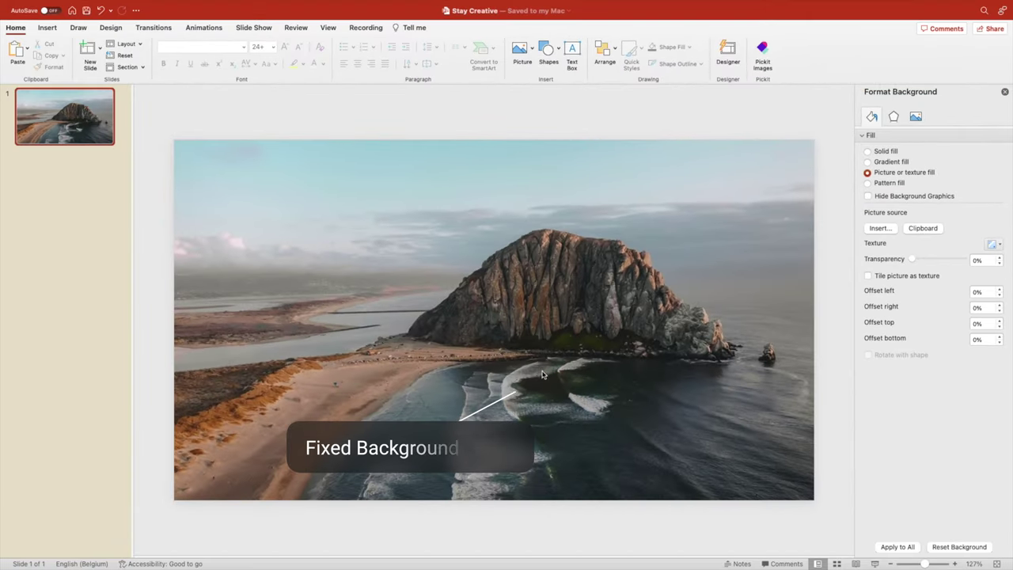
pyautogui.click(1004, 93)
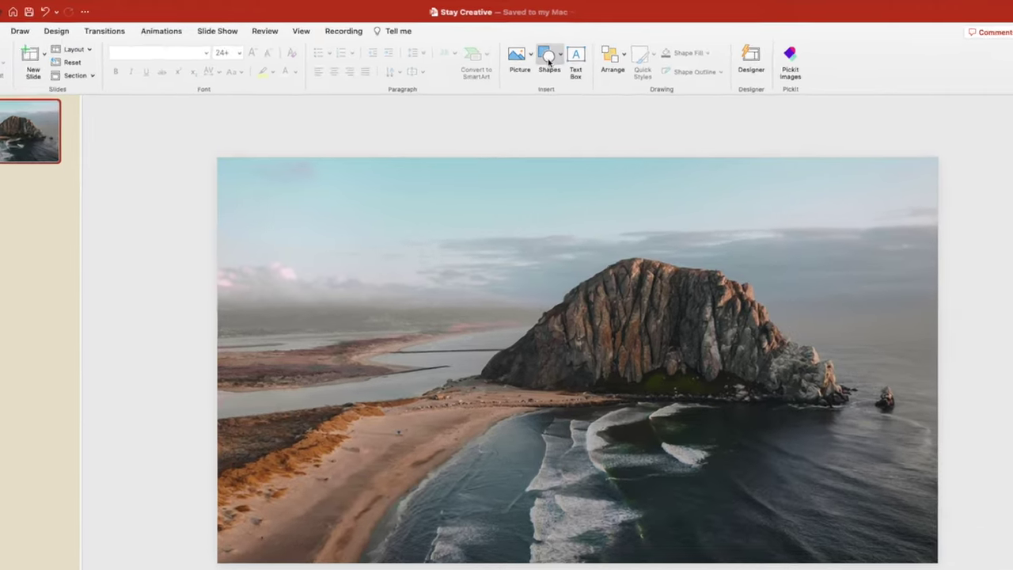
# - Draw a rectangle covering the whole slide and fill it dark navy
pyautogui.click(547, 53)
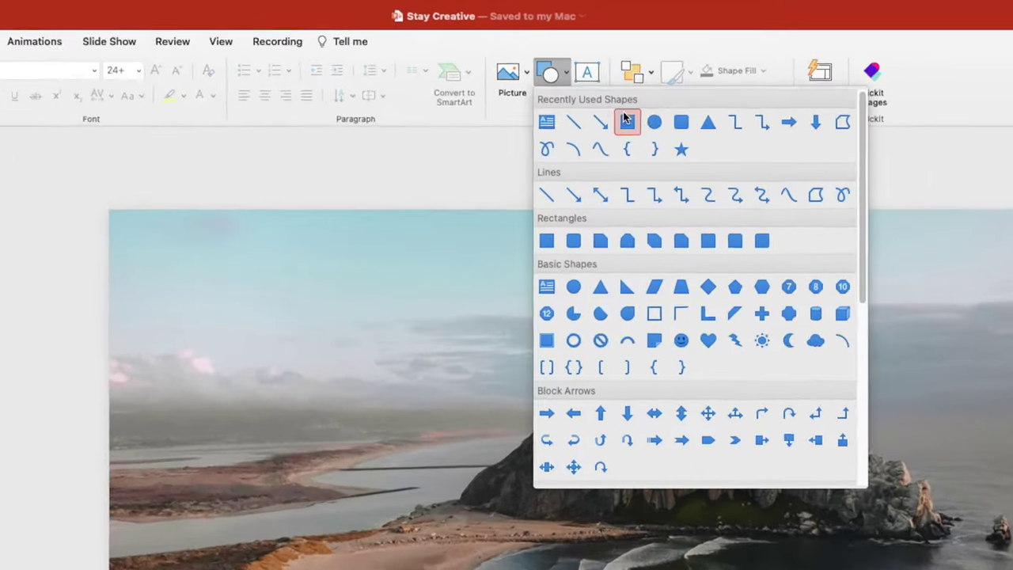
pyautogui.click(627, 120)
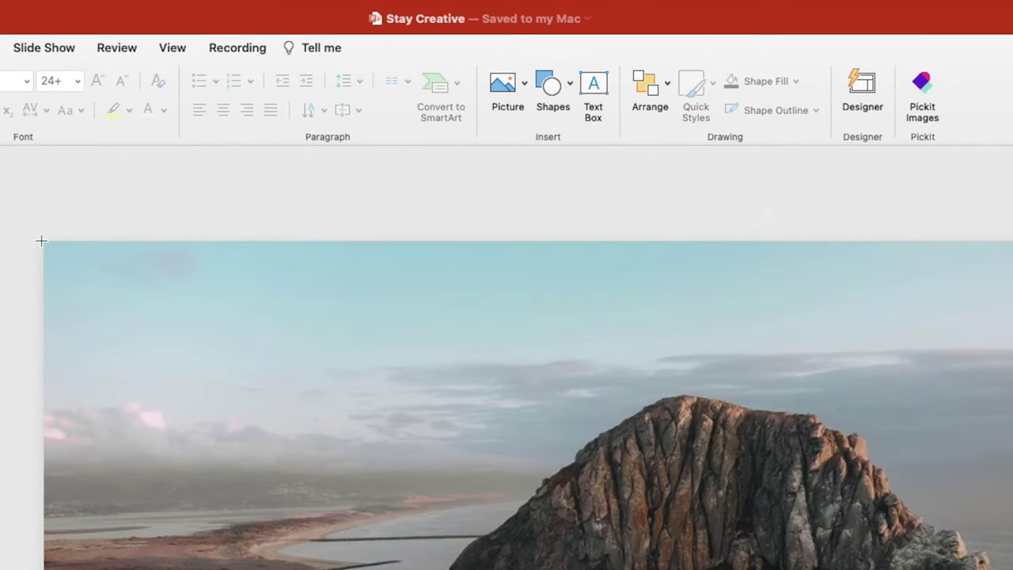
pyautogui.moveTo(41, 241); pyautogui.dragTo(1012, 569)
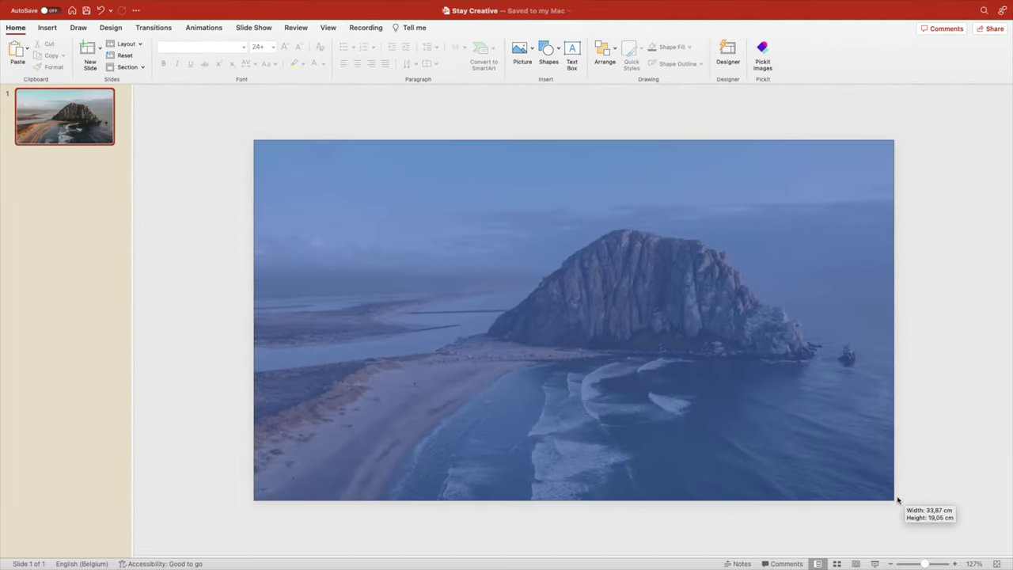
pyautogui.moveTo(898, 500); pyautogui.dragTo(895, 500)
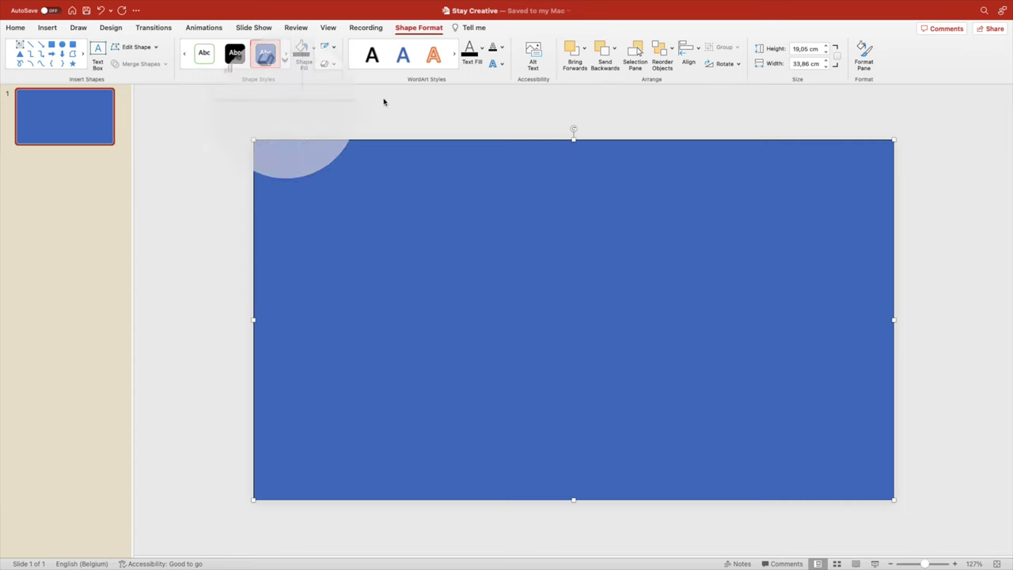
pyautogui.click(285, 34)
pyautogui.click(296, 63)
pyautogui.click(246, 31)
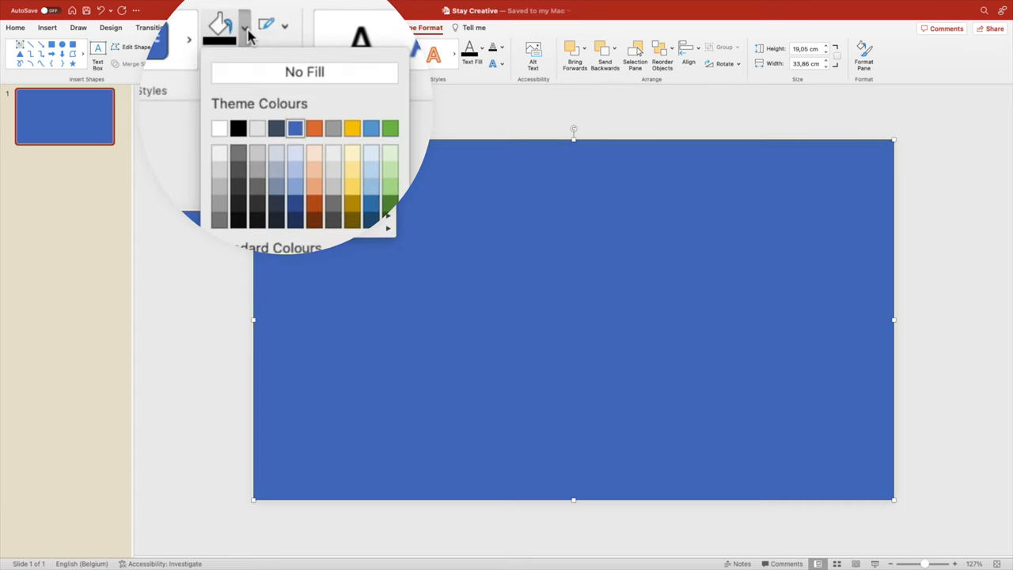
pyautogui.click(285, 225)
# - Make the rectangle a gradient that is solid on the left and fully transparent on the right
pyautogui.rightClick(459, 239)
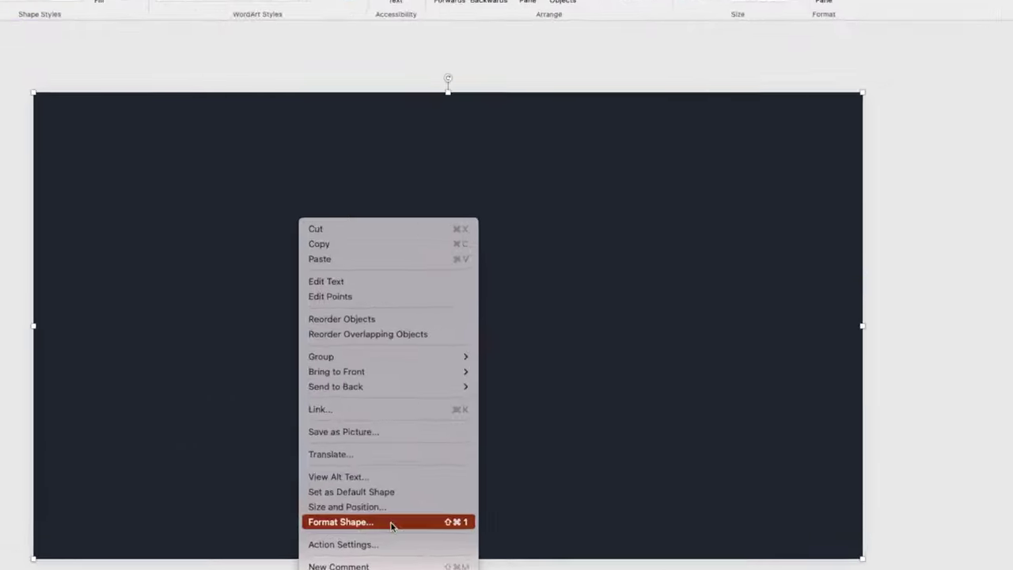
pyautogui.click(530, 471)
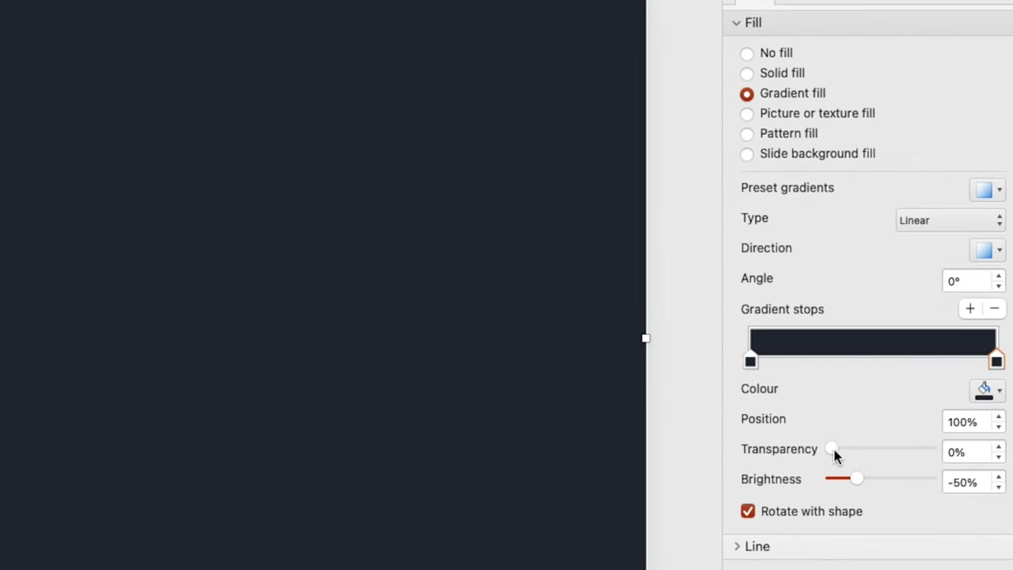
pyautogui.moveTo(836, 453); pyautogui.dragTo(914, 429)
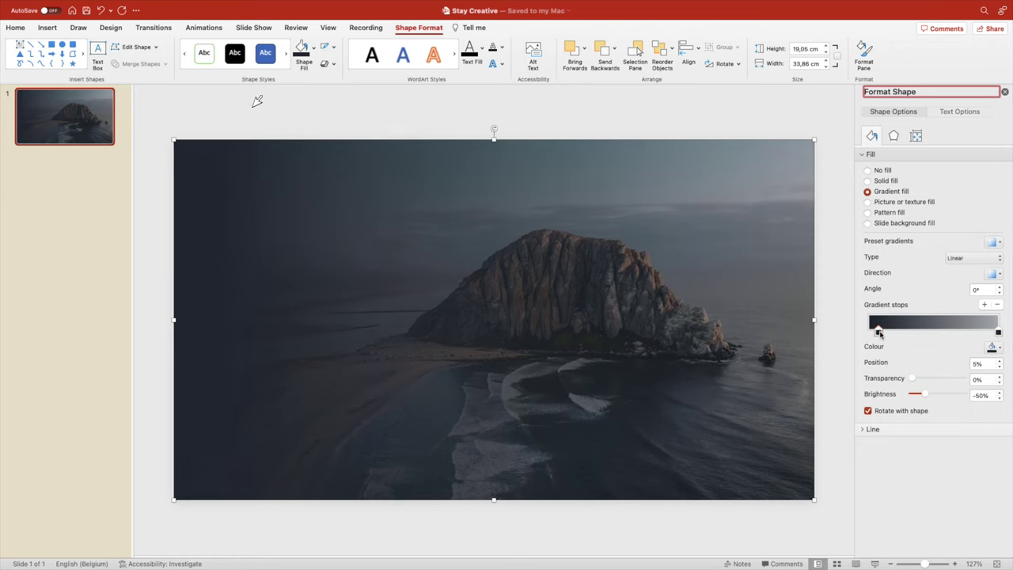
pyautogui.moveTo(891, 333); pyautogui.dragTo(894, 332)
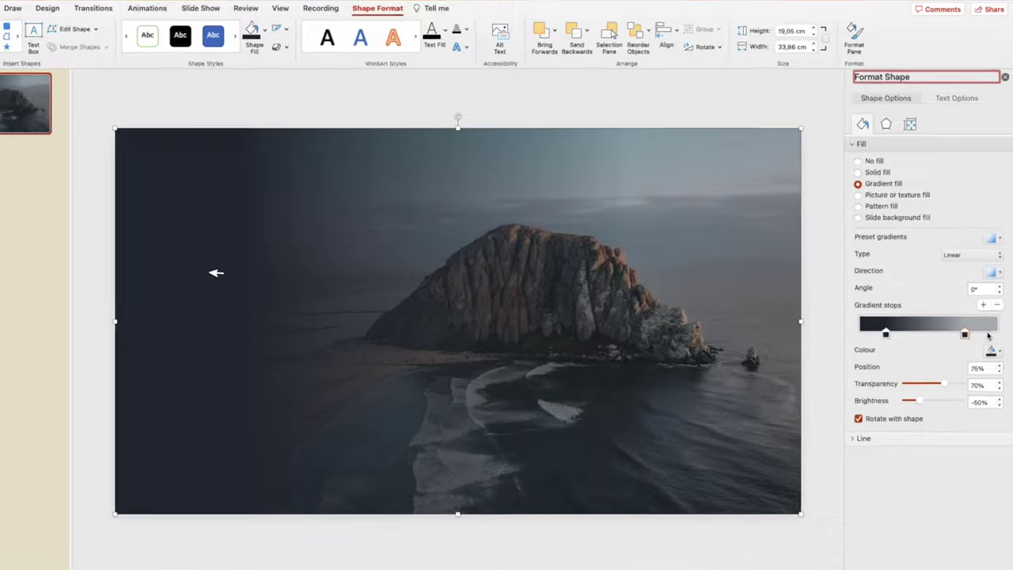
pyautogui.click(995, 333)
pyautogui.moveTo(989, 348); pyautogui.dragTo(997, 347)
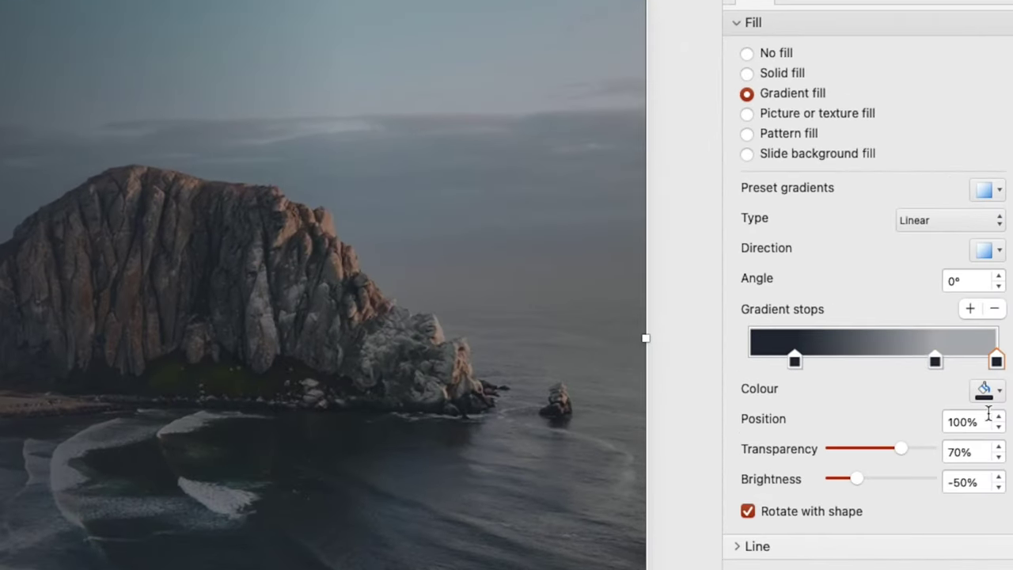
pyautogui.moveTo(899, 448); pyautogui.dragTo(944, 449)
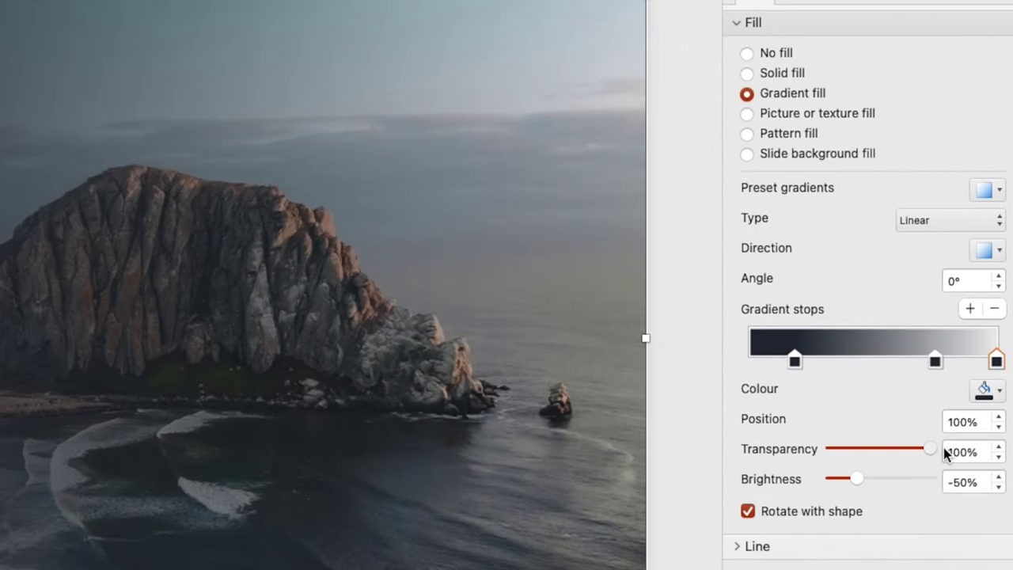
pyautogui.click(936, 361)
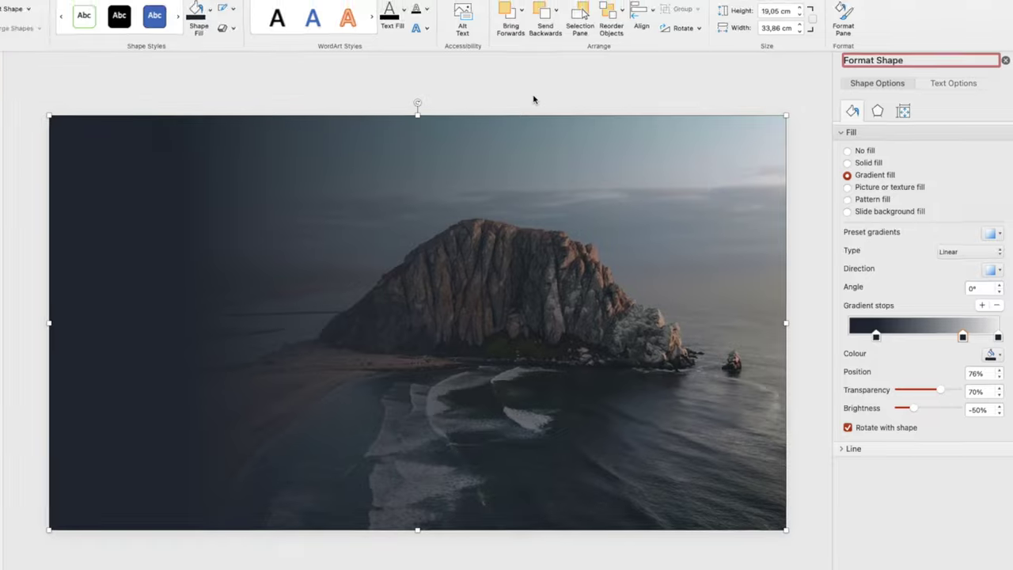
pyautogui.press('Escape')
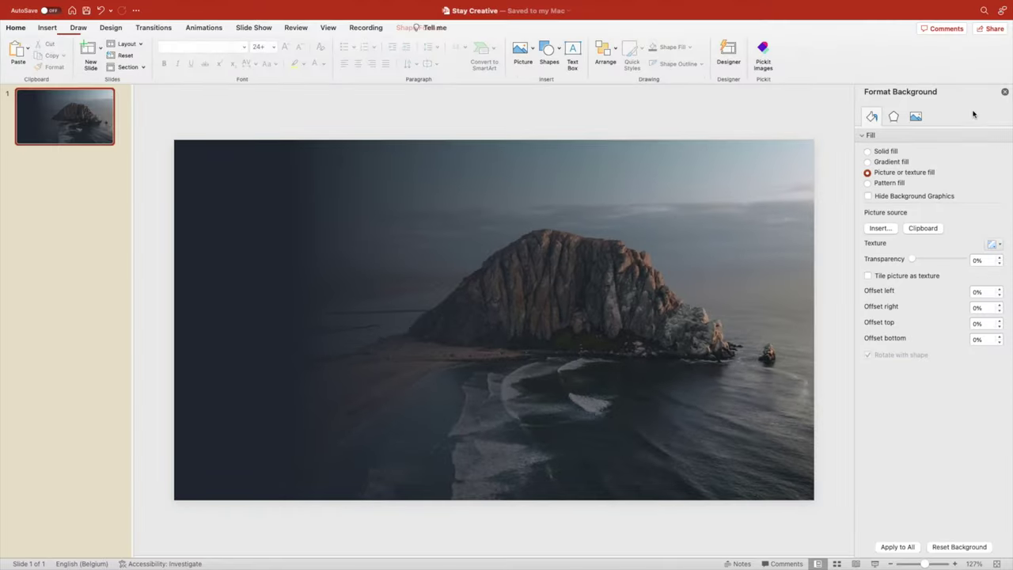
pyautogui.click(1004, 92)
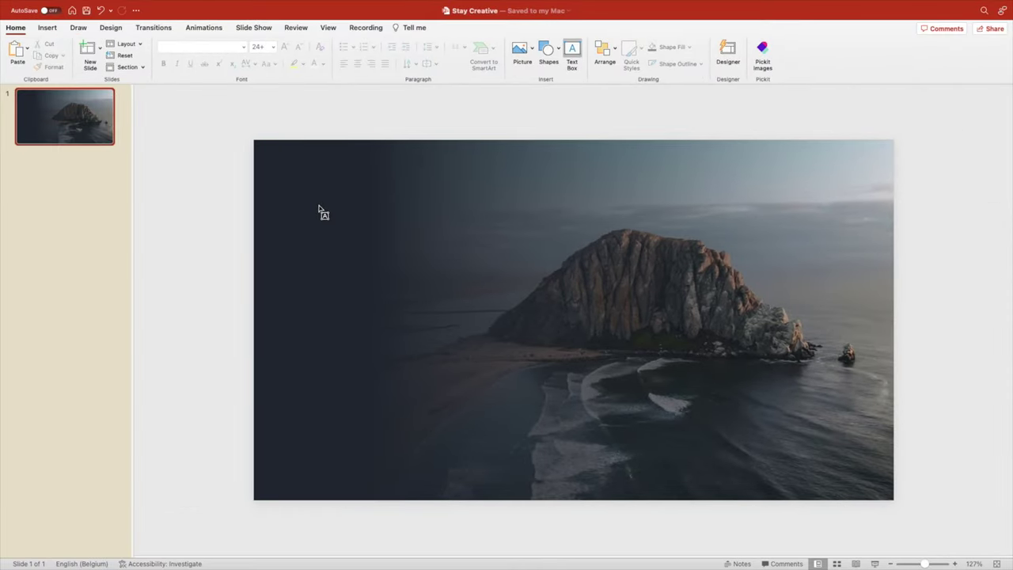
# - Add a text box with a white letter A in ChunkFive at size 400, moved up on the left
pyautogui.moveTo(576, 444); pyautogui.dragTo(575, 443)
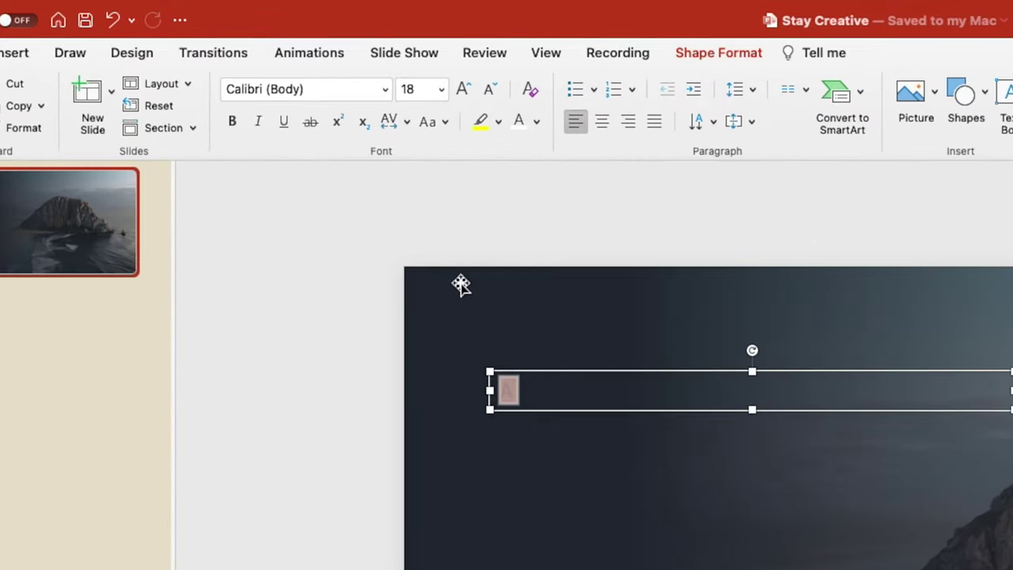
pyautogui.click(318, 89)
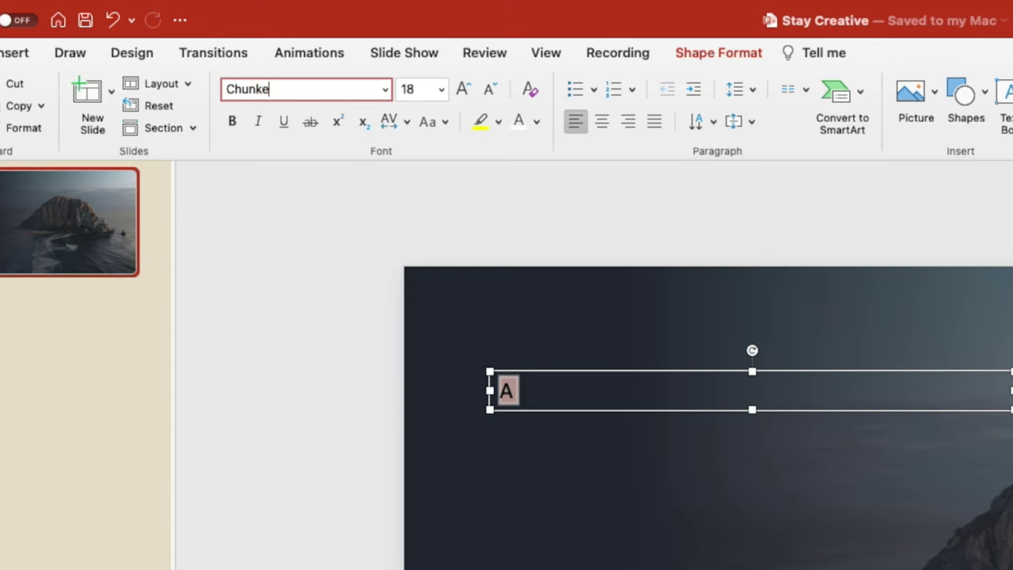
pyautogui.press('Return')
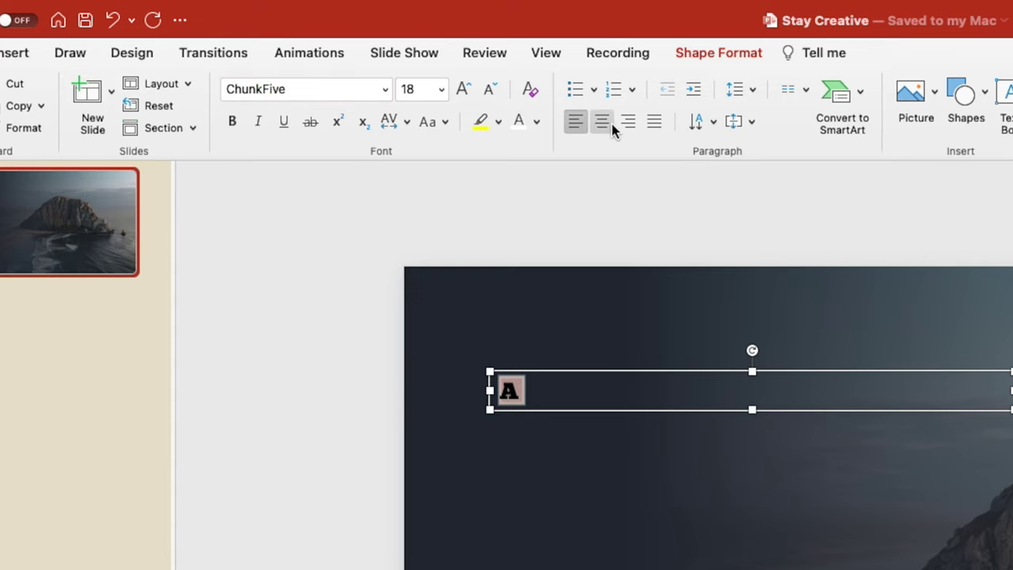
pyautogui.write('400')
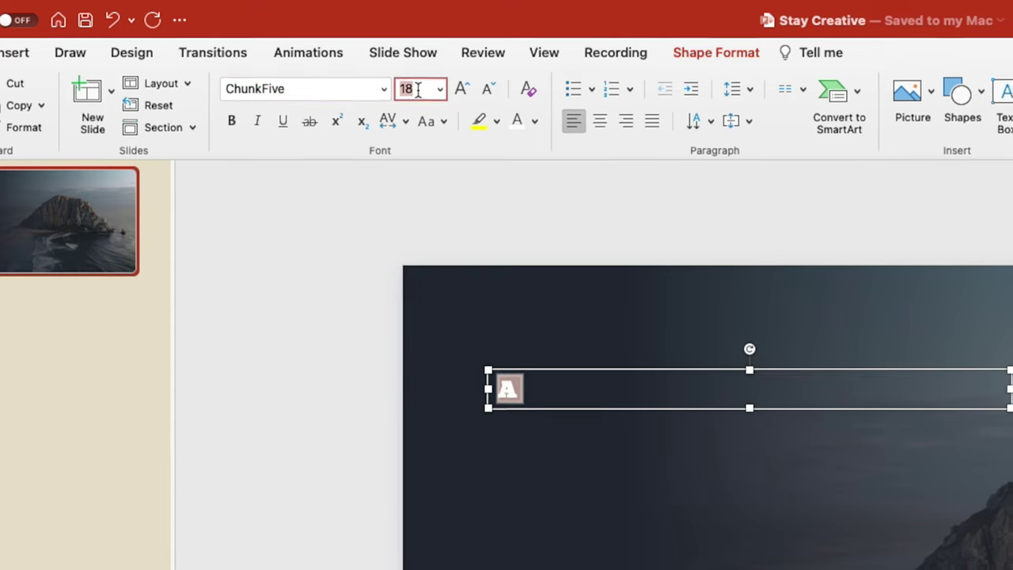
pyautogui.press('Return')
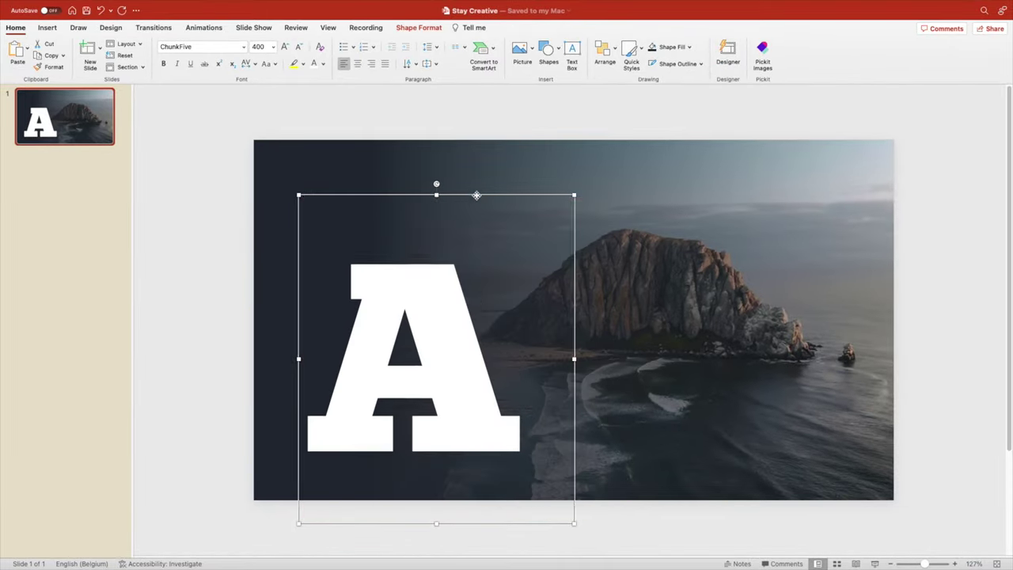
pyautogui.moveTo(478, 191); pyautogui.dragTo(466, 155)
pyautogui.click(467, 125)
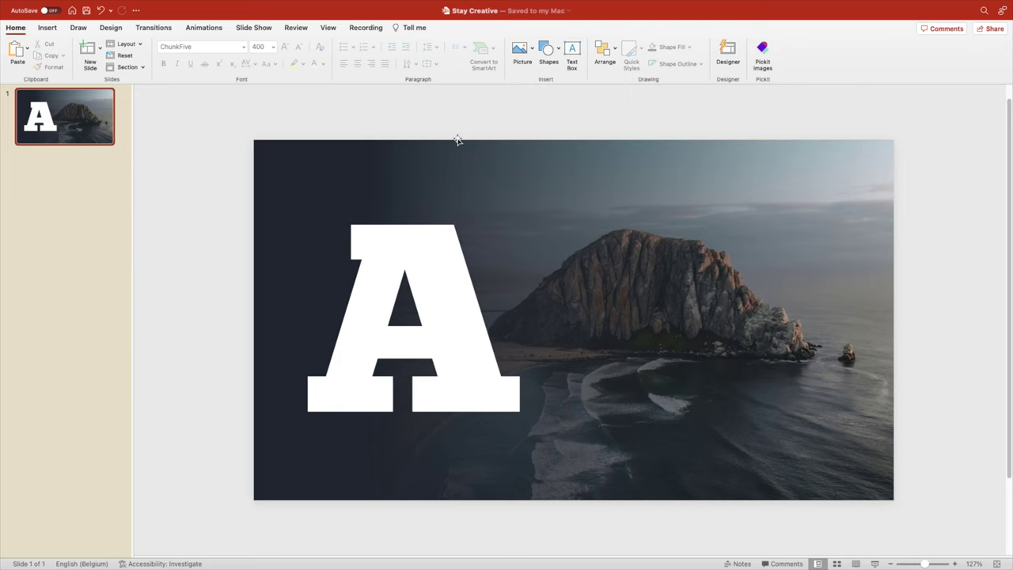
# - Draw a small blue circle on top of the A, then duplicate slide 1
pyautogui.click(558, 50)
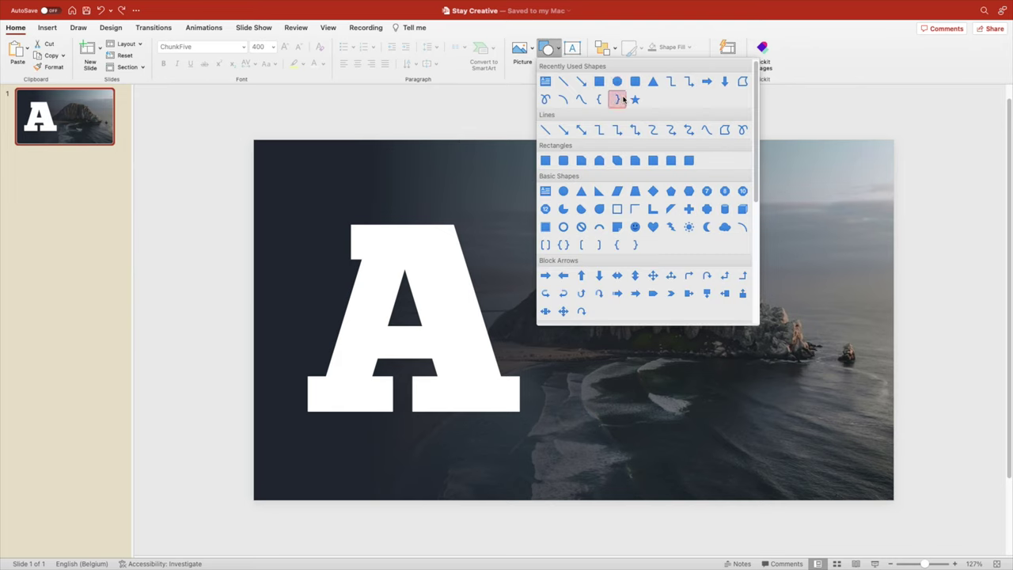
pyautogui.click(618, 81)
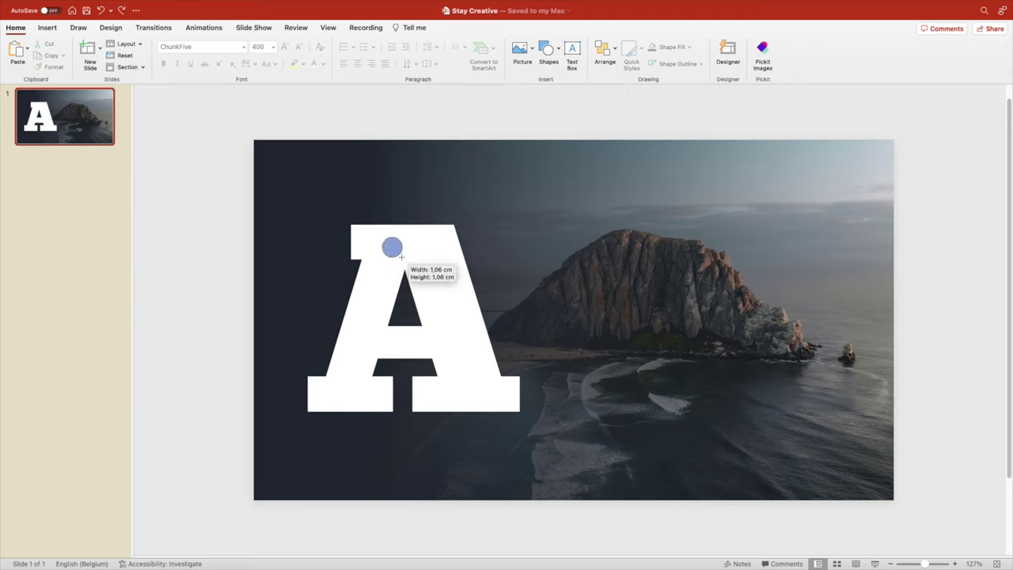
pyautogui.moveTo(401, 260); pyautogui.dragTo(403, 261)
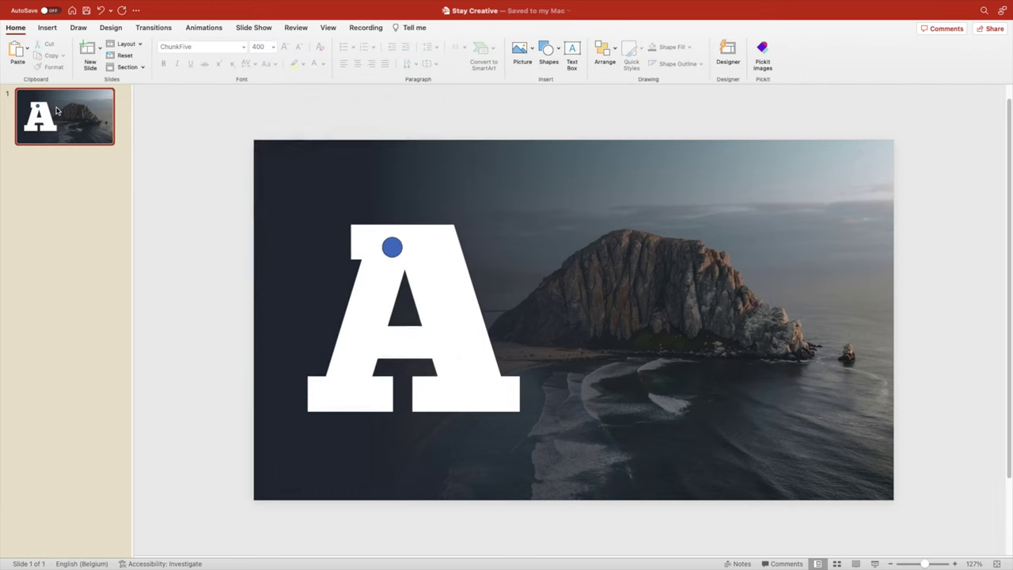
pyautogui.rightClick(57, 106)
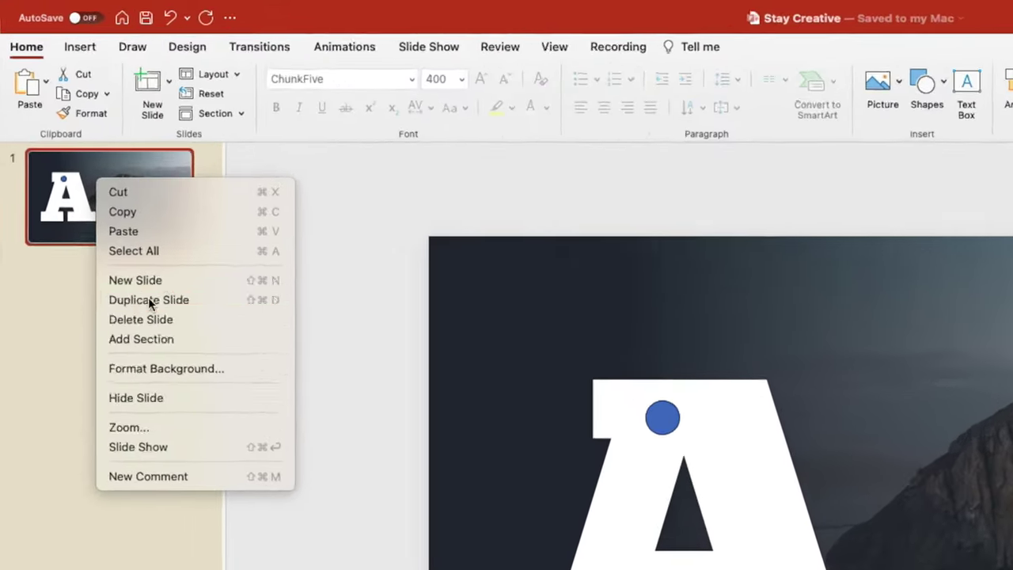
pyautogui.click(149, 301)
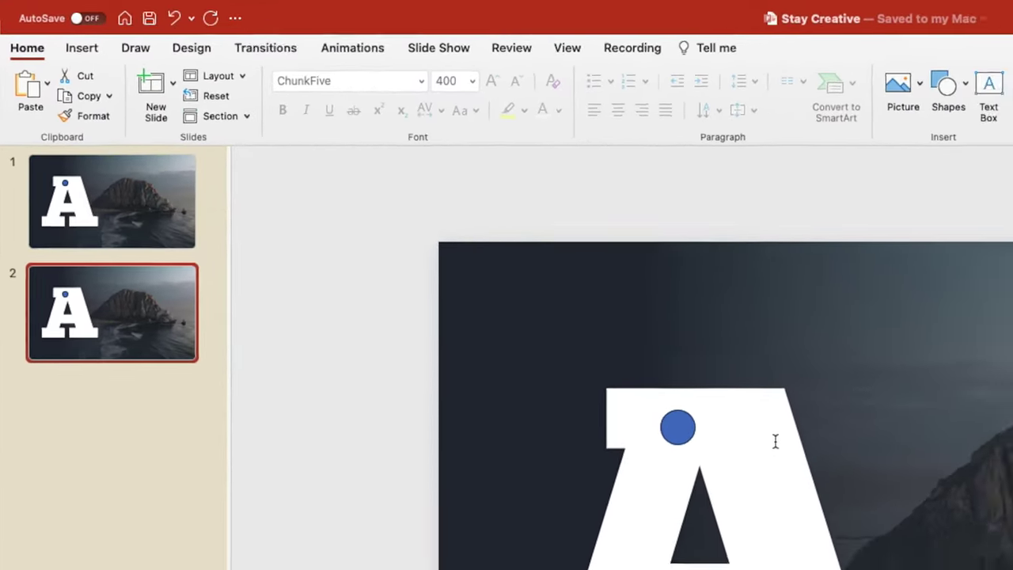
# - Union the white A and the blue circle into a single shape
pyautogui.click(776, 441)
pyautogui.keyDown('shift'); pyautogui.click(687, 430); pyautogui.keyUp('shift')
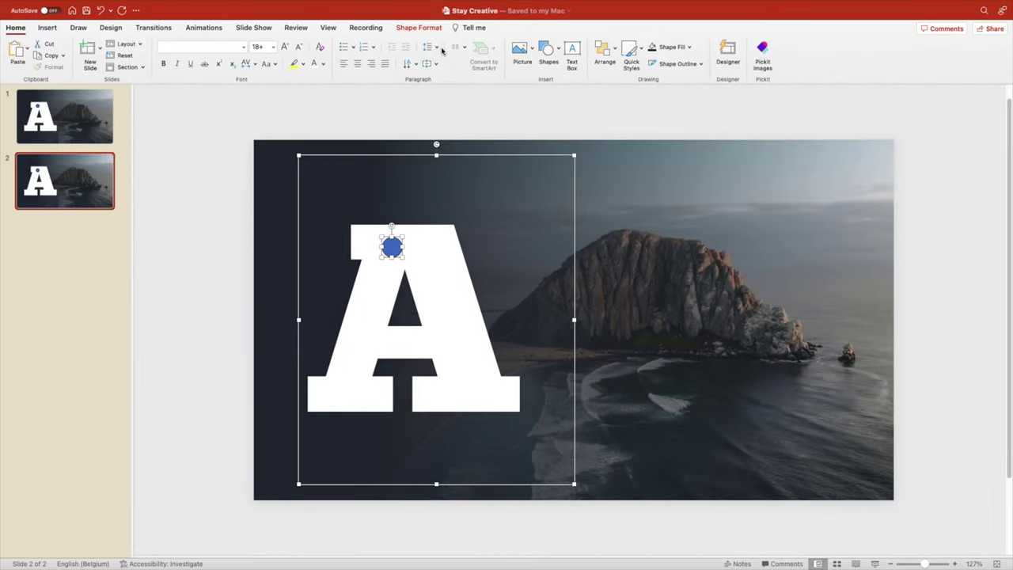
pyautogui.click(418, 27)
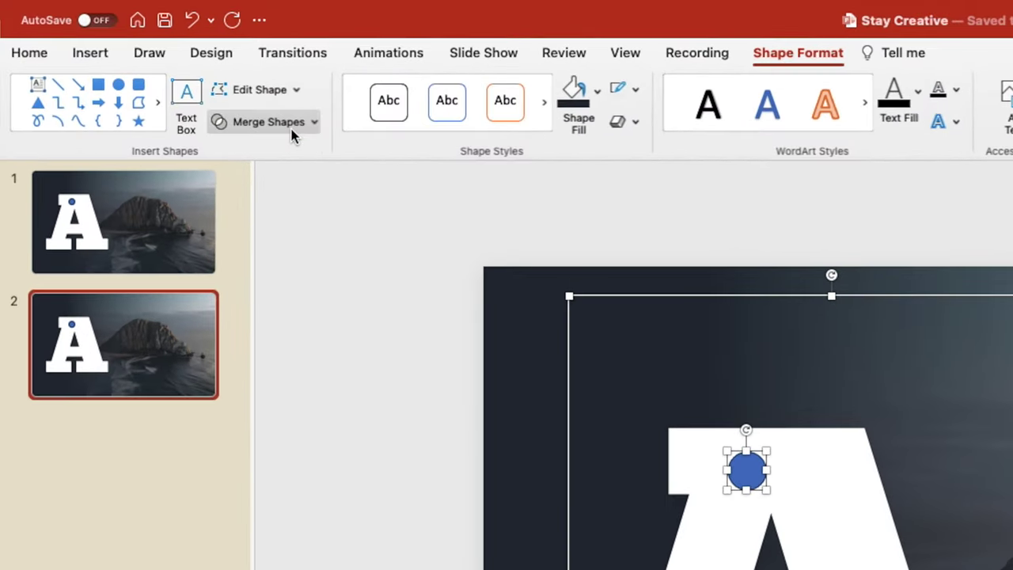
pyautogui.click(310, 124)
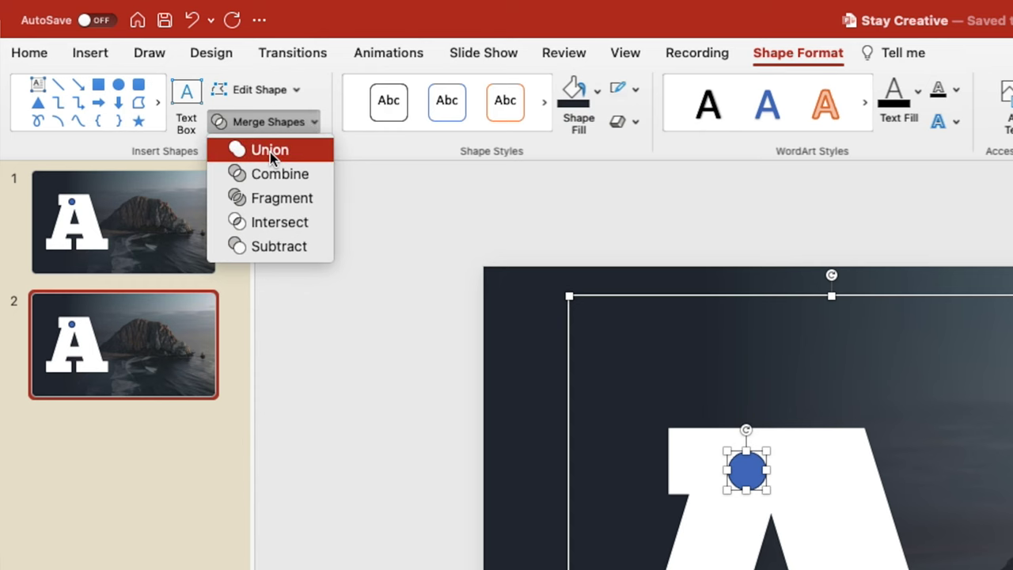
pyautogui.click(270, 151)
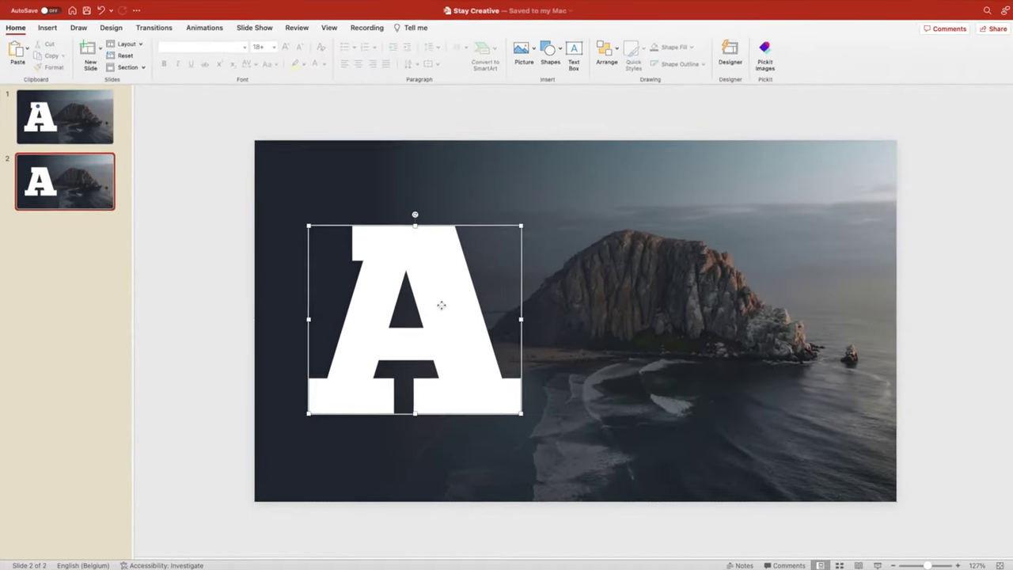
# - Try moving the merged A and giving it an orange fill, then undo both
pyautogui.moveTo(442, 305); pyautogui.dragTo(649, 337)
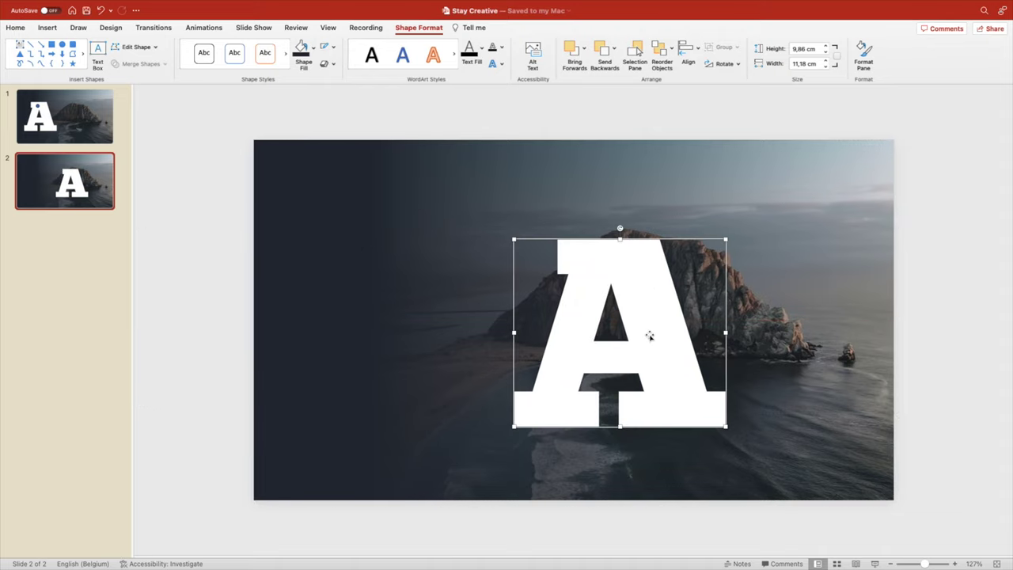
pyautogui.press('super+z')
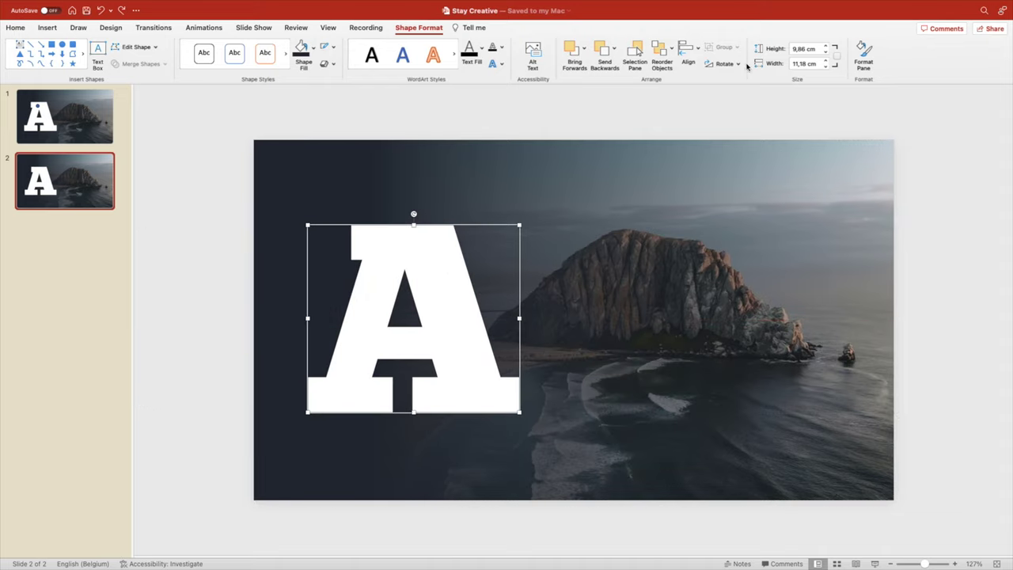
pyautogui.click(316, 50)
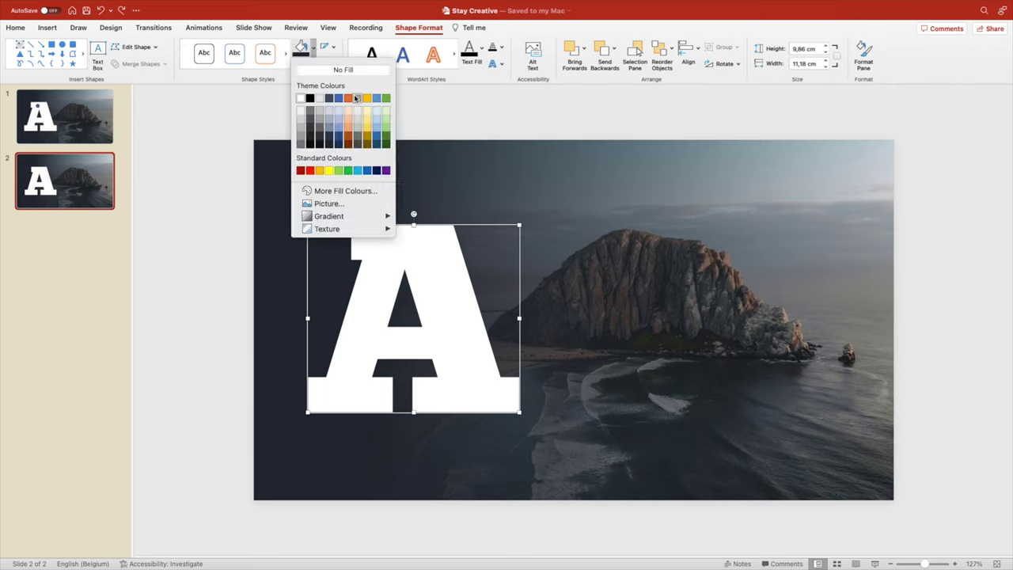
pyautogui.click(354, 99)
pyautogui.press('super+z')
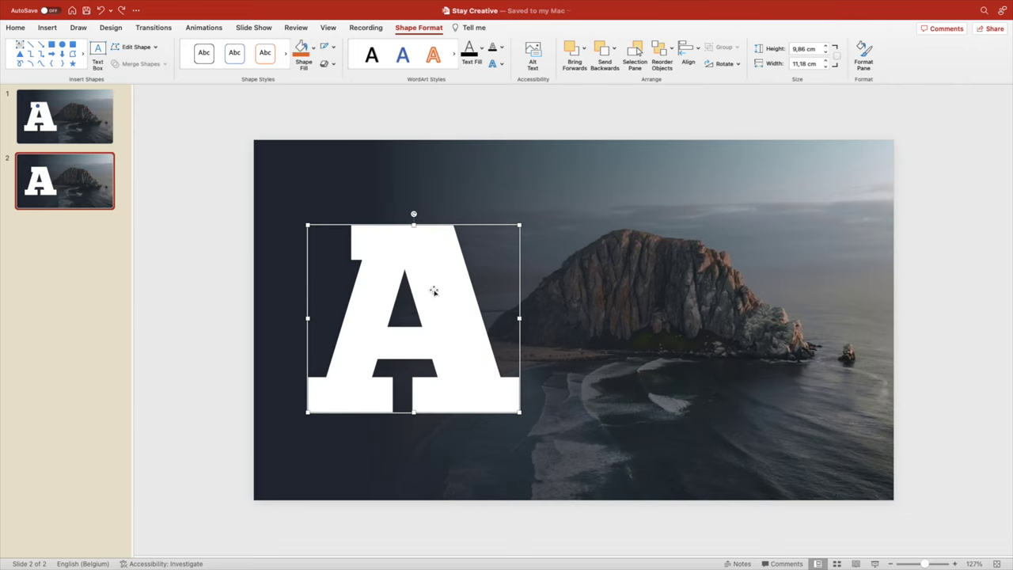
pyautogui.click(480, 132)
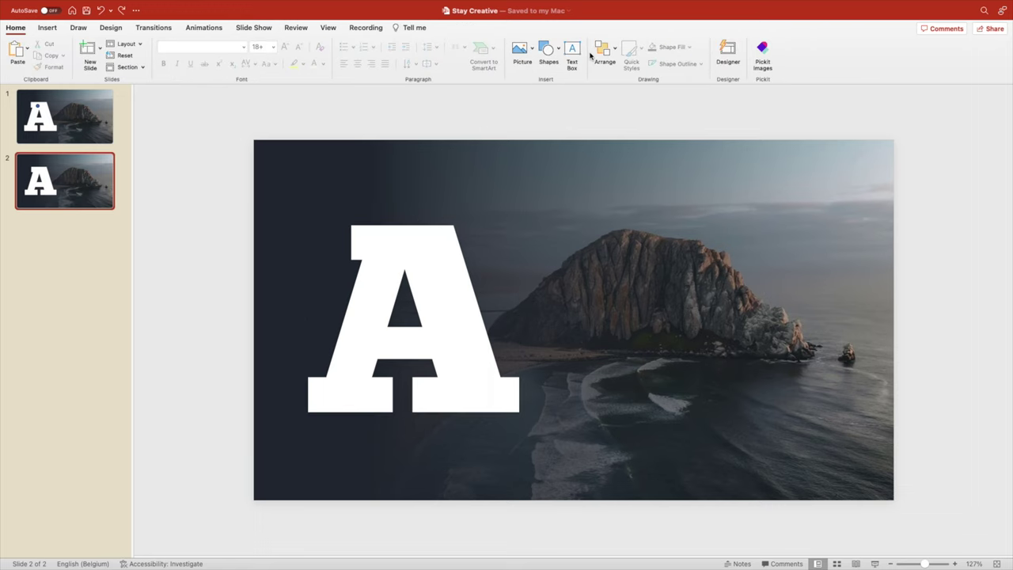
# - Add an 'Australia' title in ChunkFive, sized 40 then raised to 44, right of the A
pyautogui.moveTo(610, 254); pyautogui.dragTo(756, 283)
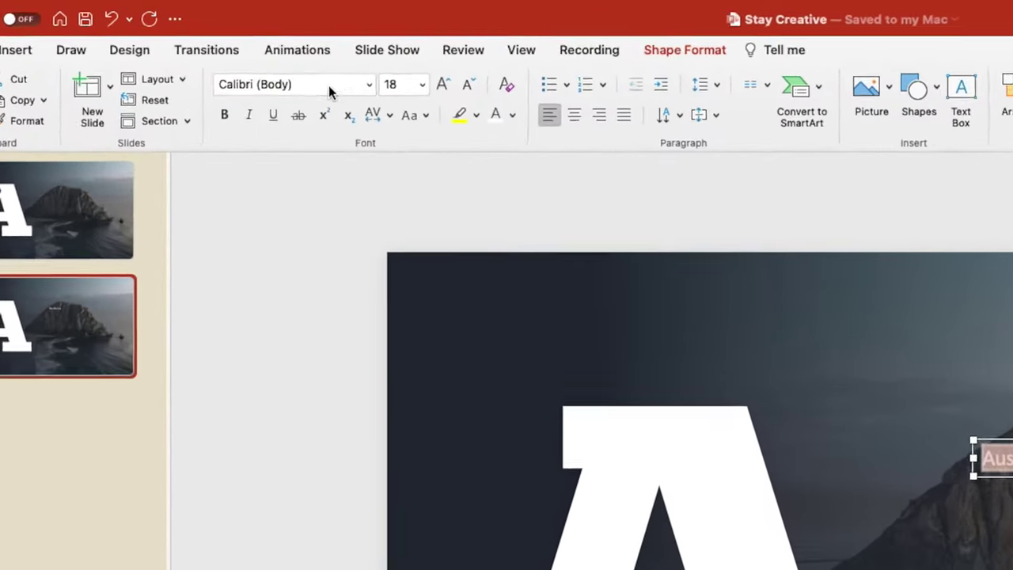
pyautogui.click(223, 49)
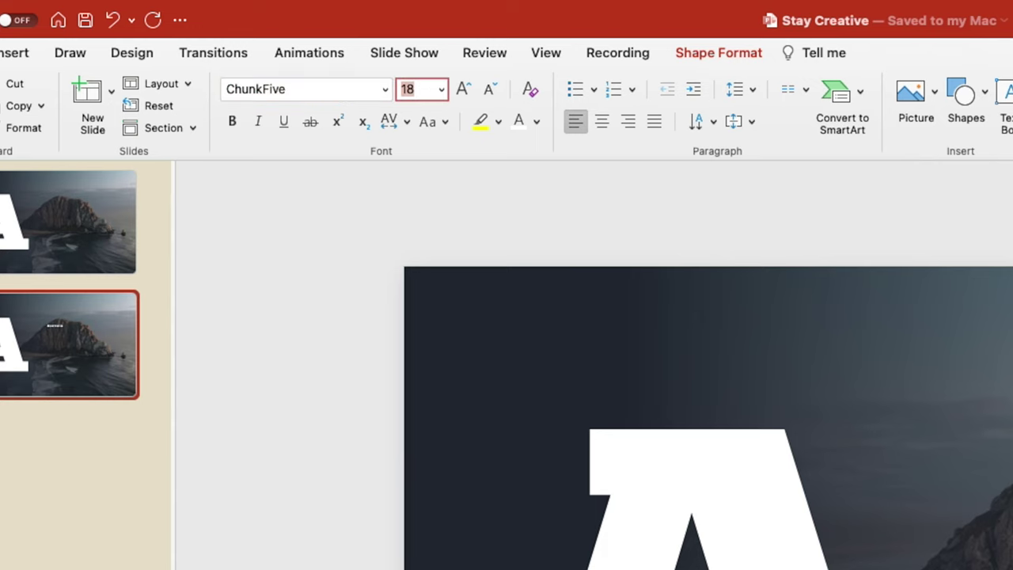
pyautogui.write('40')
pyautogui.press('Return')
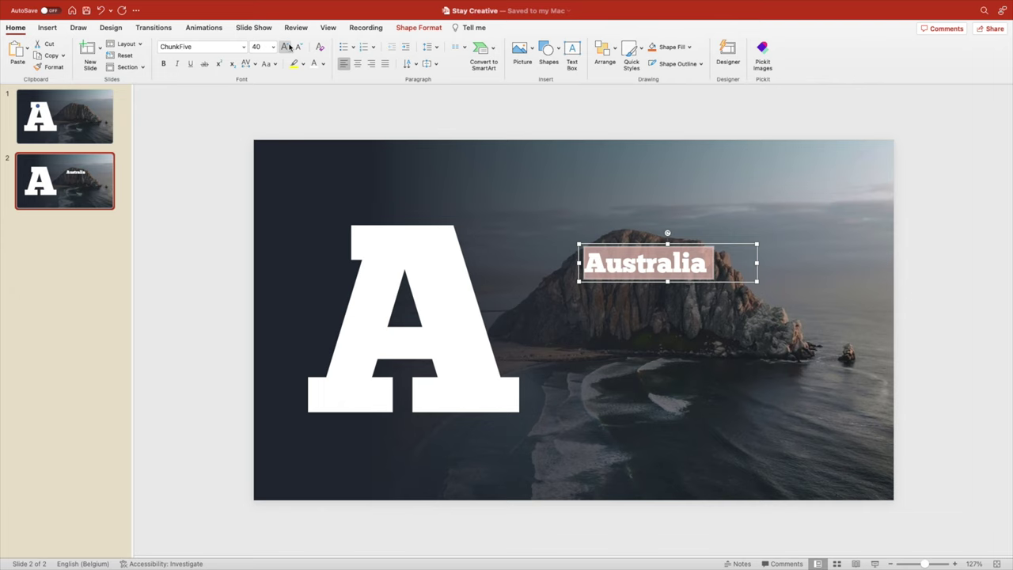
pyautogui.click(285, 46)
pyautogui.moveTo(682, 246); pyautogui.dragTo(683, 251)
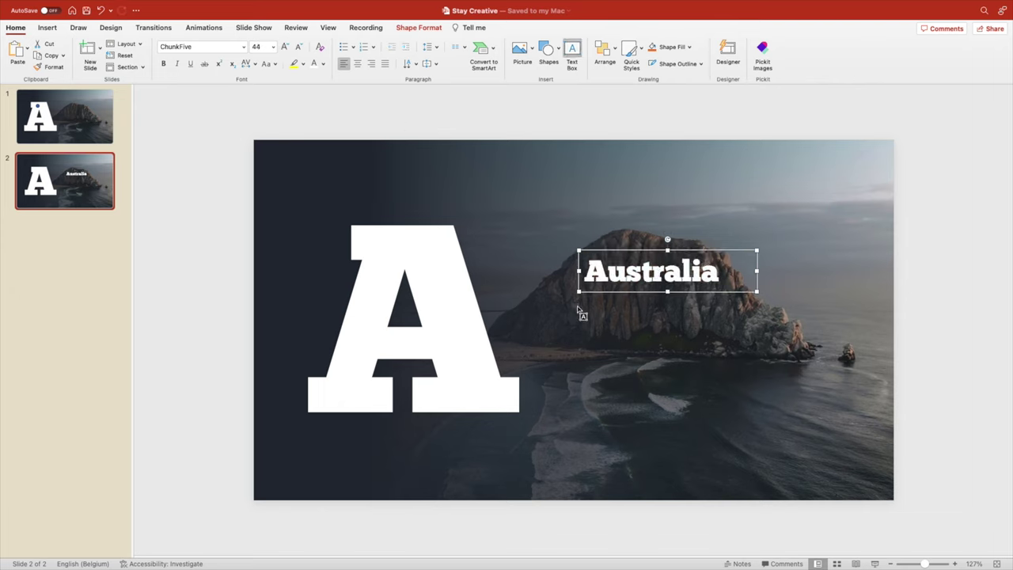
pyautogui.moveTo(579, 310); pyautogui.dragTo(832, 380)
# - Paste the lorem ipsum paragraph and format it as 10 pt Montserrat Light
pyautogui.write('Lorem ipsum dolor sit amet, consectetur adipiscing elit, sed do eiusmod tempor incididunt ut labore et dolore magna aliqua. Ut enim ad minim veniam, quis nostrud exercitation ullamco laboris nisi ut aliquip ex ea commodo consequat. Duis aute irure dolor in reprehenderit in voluptate velit esse cillum dolore eu fugiat nulla pariatur.')
pyautogui.press('super+a')
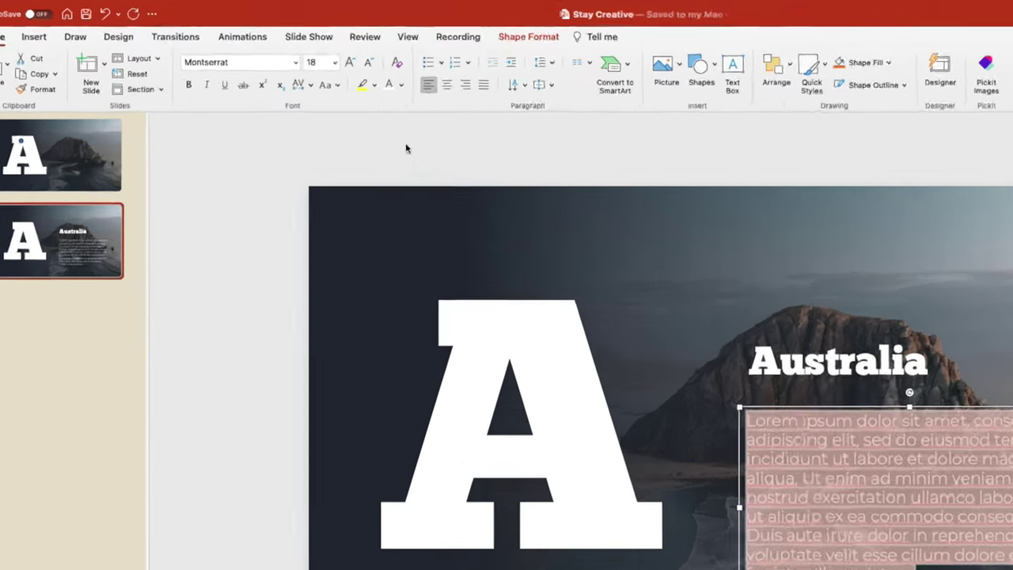
pyautogui.click(299, 47)
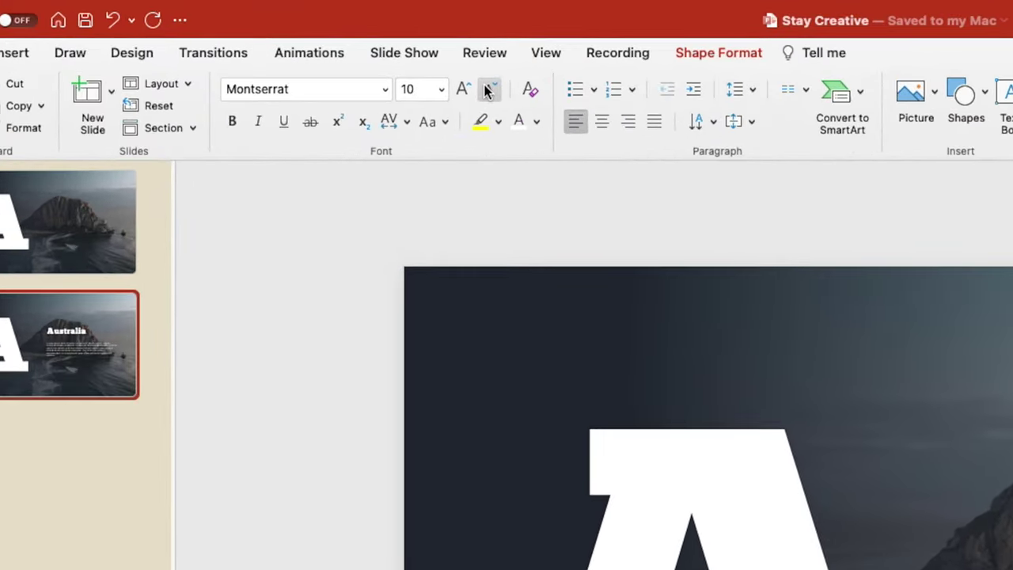
pyautogui.click(387, 91)
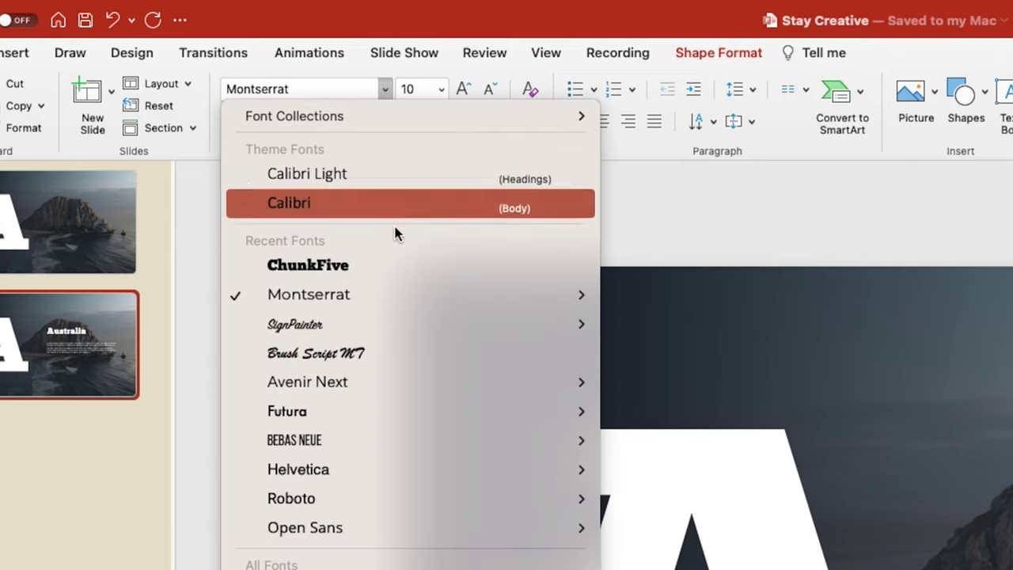
pyautogui.moveTo(382, 285)
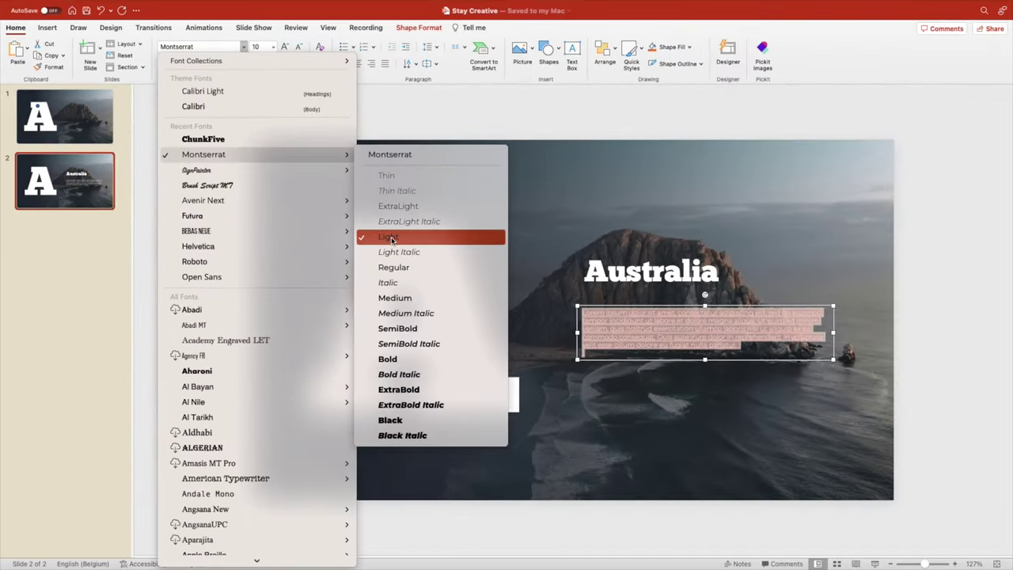
pyautogui.click(405, 247)
# - Narrow the paragraph box and move the title and paragraph slightly down together
pyautogui.click(938, 343)
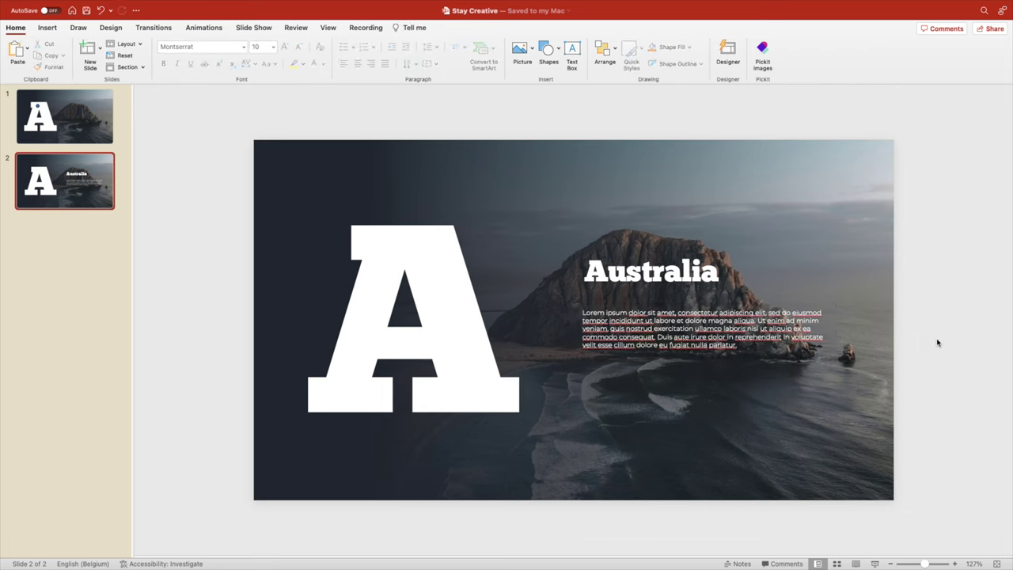
pyautogui.click(797, 336)
pyautogui.moveTo(831, 332); pyautogui.dragTo(811, 330)
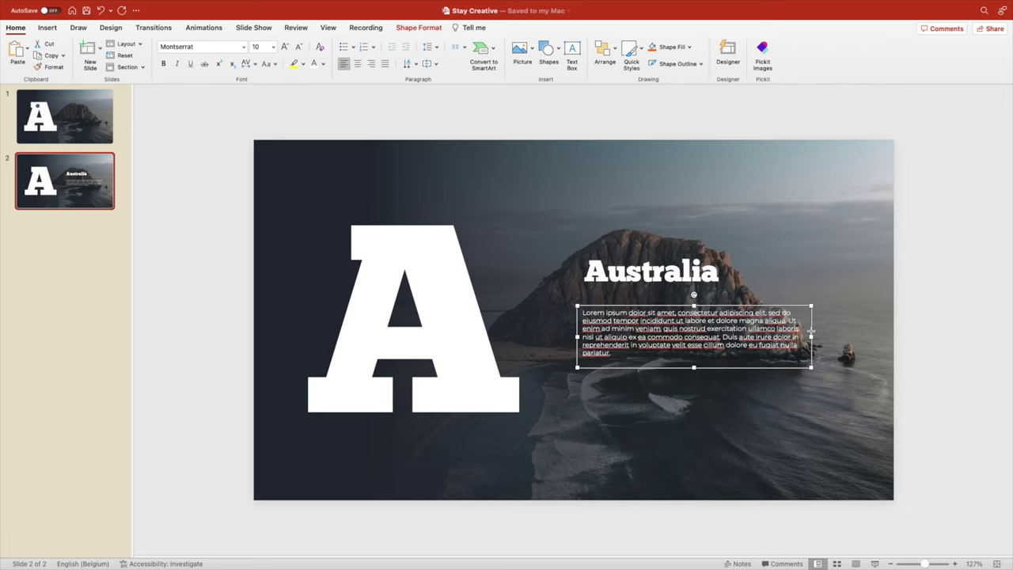
pyautogui.moveTo(673, 292); pyautogui.dragTo(673, 305)
pyautogui.click(921, 331)
# - Give the big A a slide background fill so the photo shows through it
pyautogui.scroll(-3, 484, 328)
pyautogui.rightClick(487, 332)
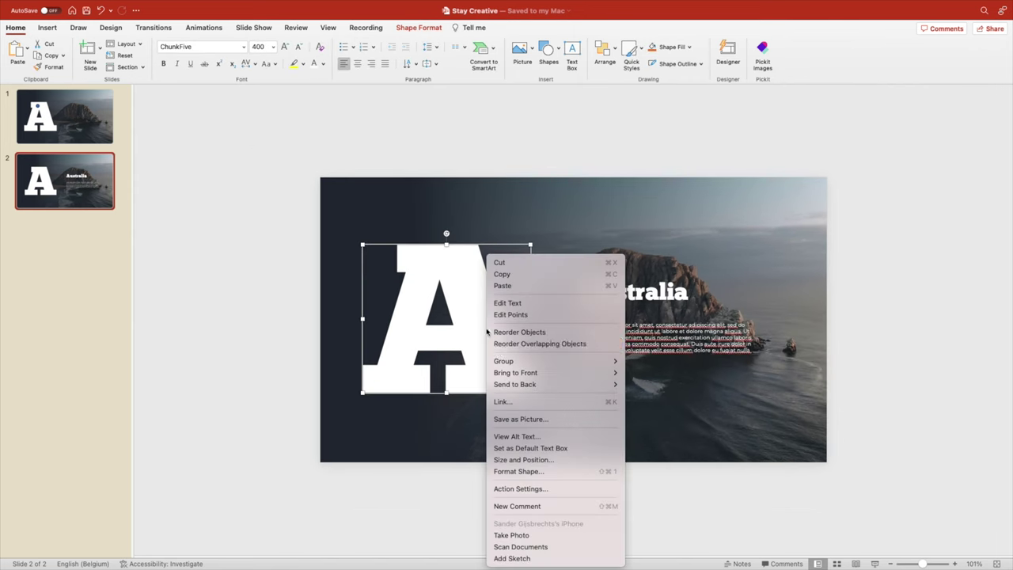
pyautogui.click(547, 471)
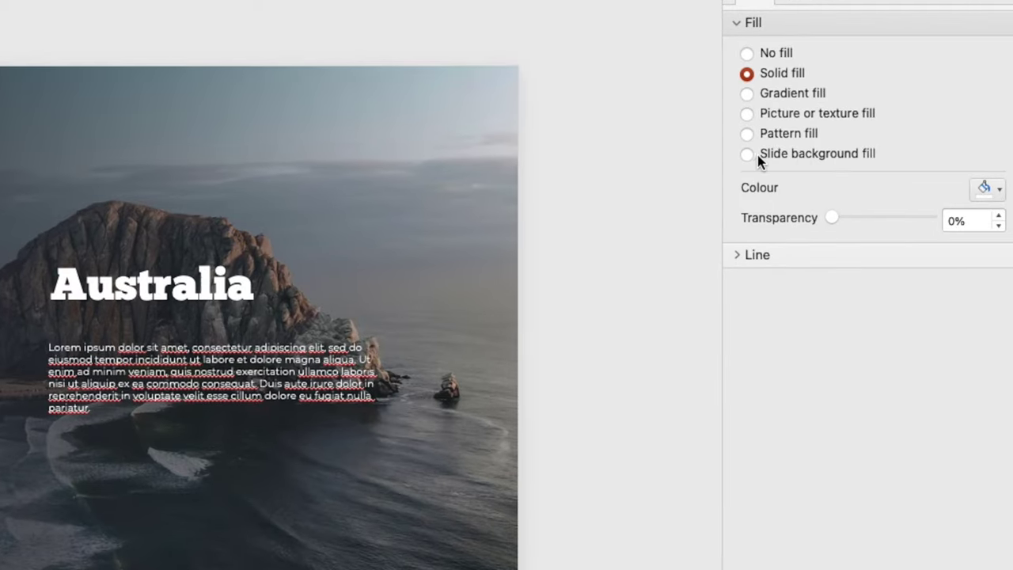
pyautogui.click(749, 156)
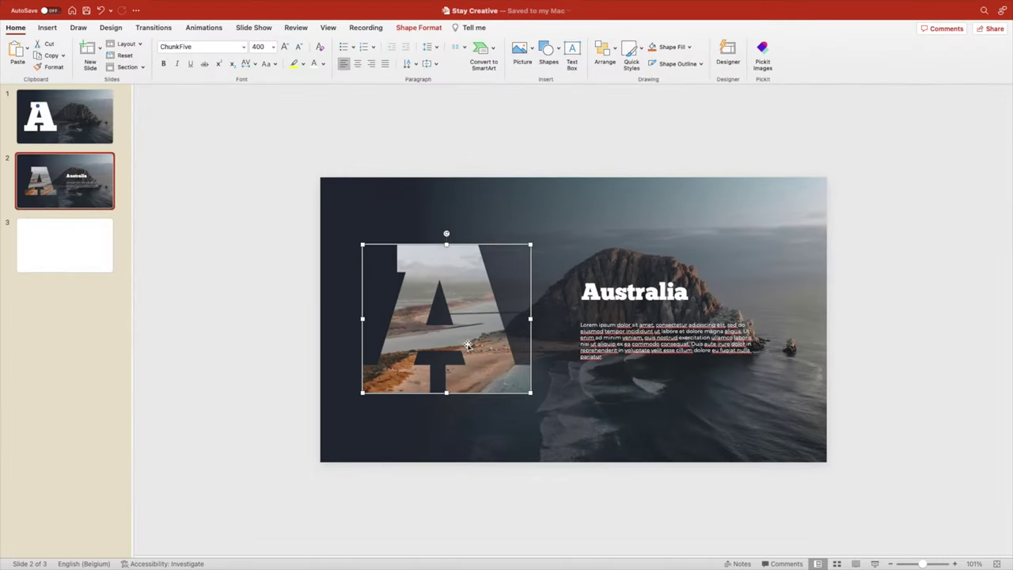
# - Drag the A around the slide and settle it at the lower left beside the title
pyautogui.moveTo(468, 345); pyautogui.dragTo(533, 304)
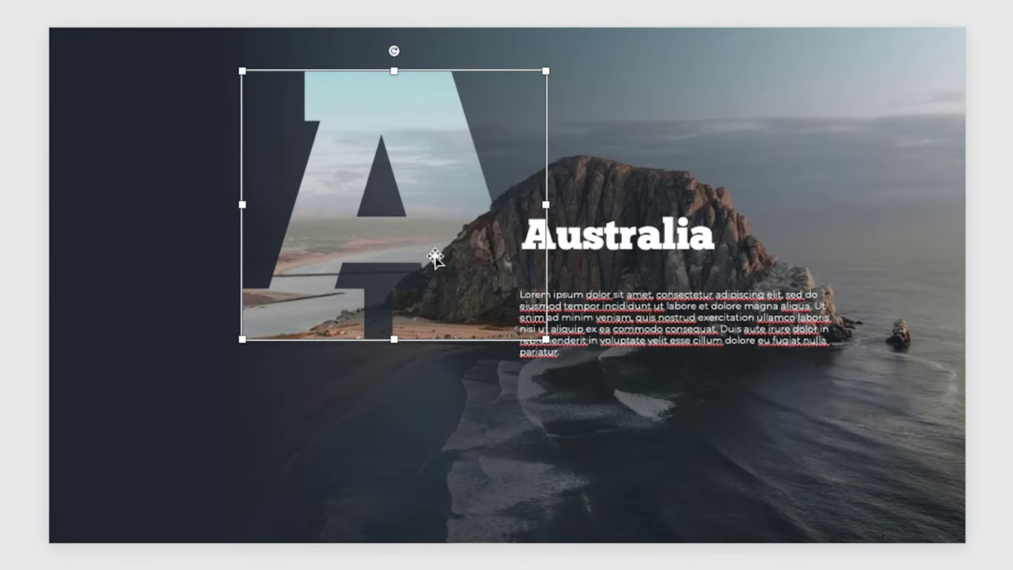
pyautogui.moveTo(436, 249); pyautogui.dragTo(689, 108)
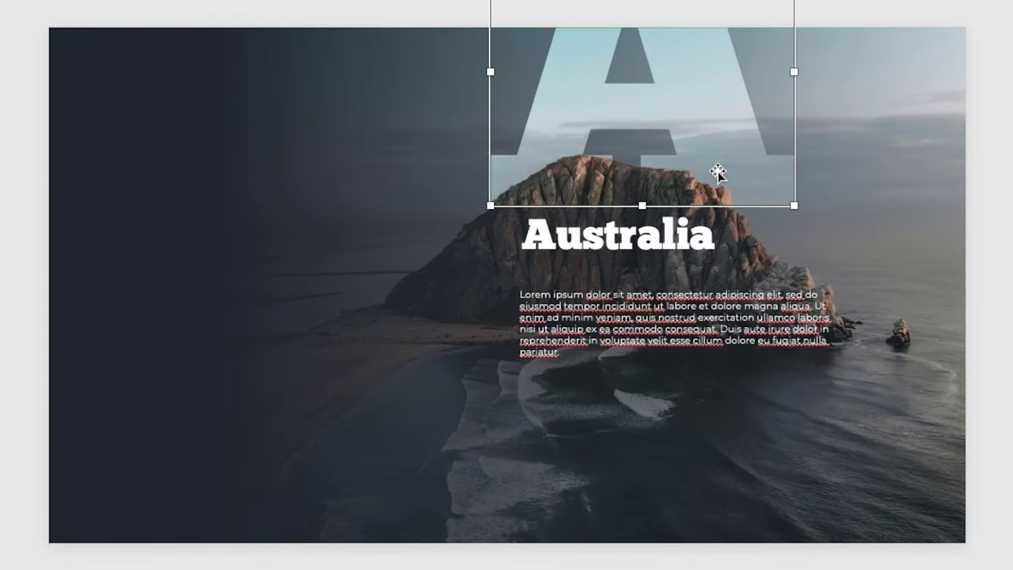
pyautogui.moveTo(718, 173); pyautogui.dragTo(819, 409)
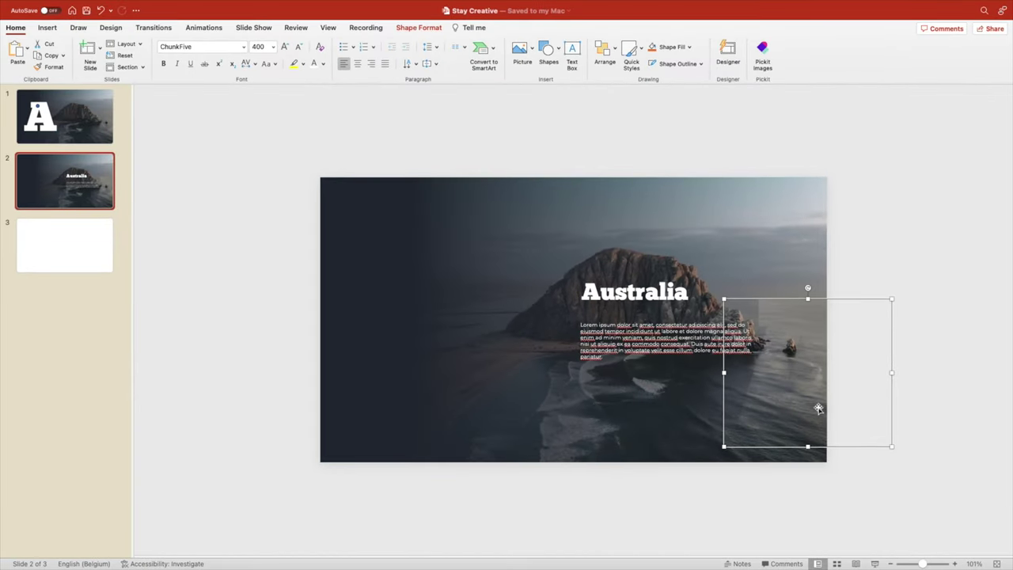
pyautogui.click(673, 411)
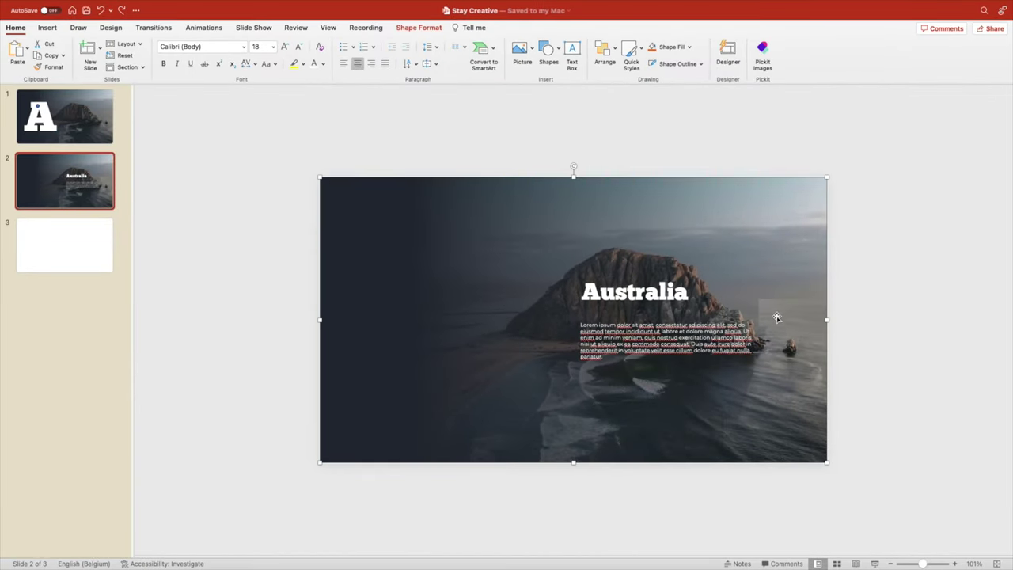
pyautogui.click(786, 311)
pyautogui.moveTo(787, 311); pyautogui.dragTo(501, 336)
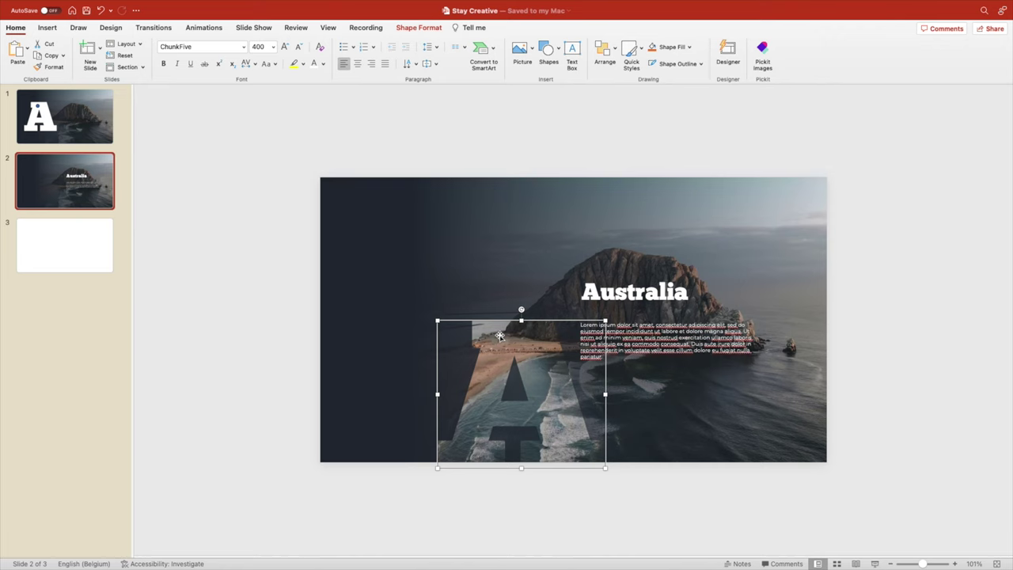
# - Paste the beach photo onto slide 3 as a full-slide design idea layout
pyautogui.press('super+z')
pyautogui.press('super+z')
pyautogui.press('super+z')
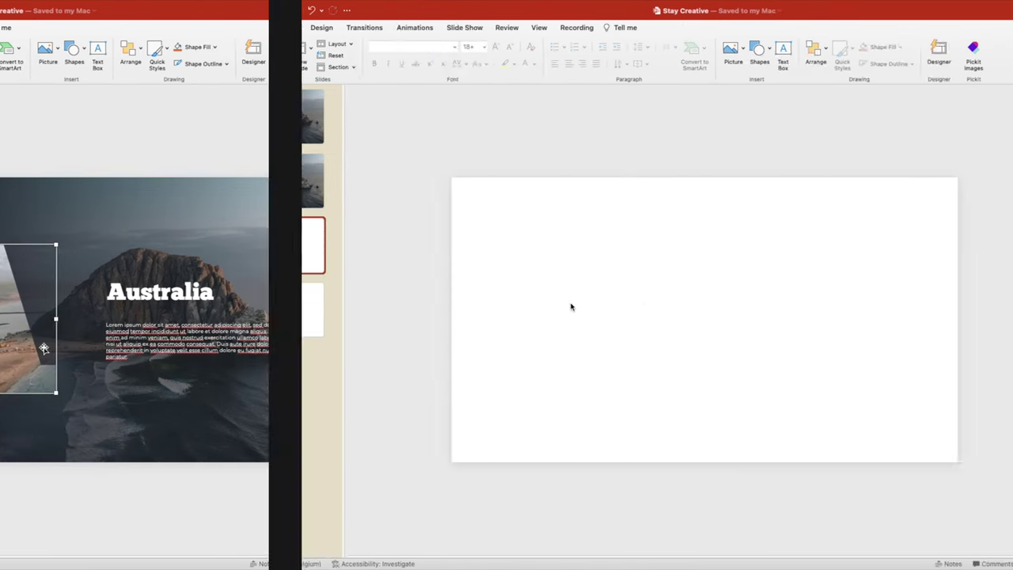
pyautogui.press('super+v')
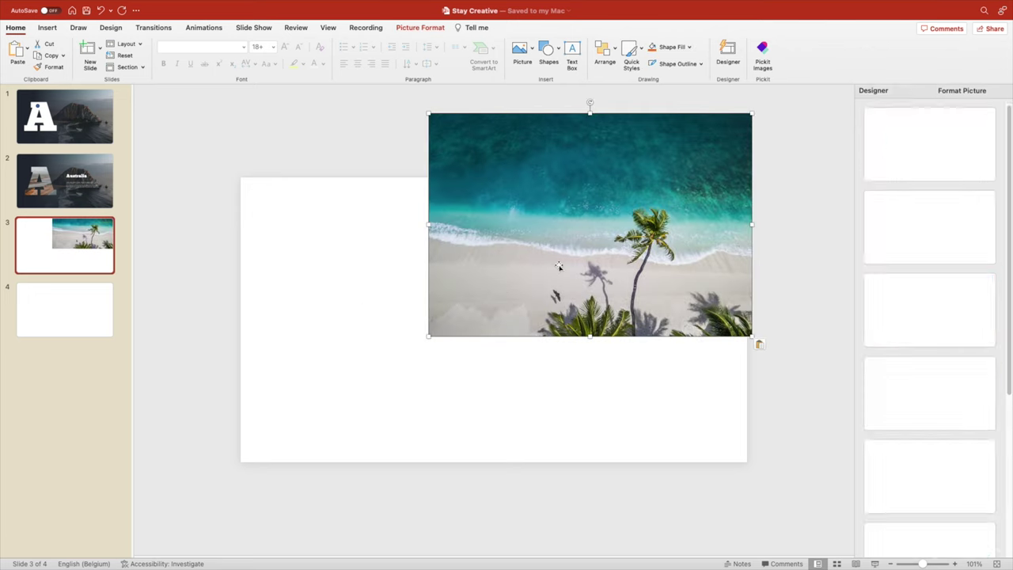
pyautogui.click(940, 148)
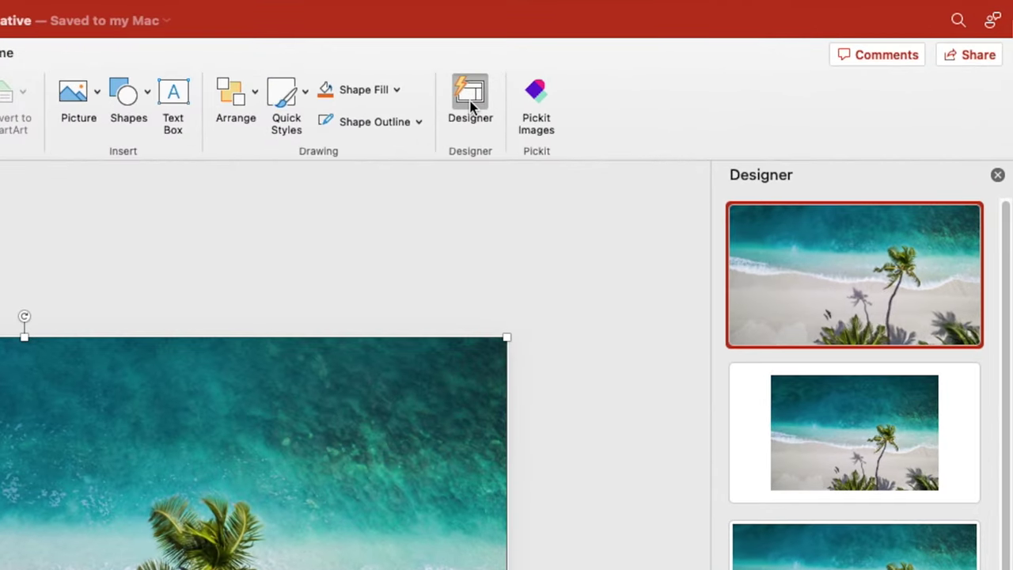
pyautogui.click(470, 101)
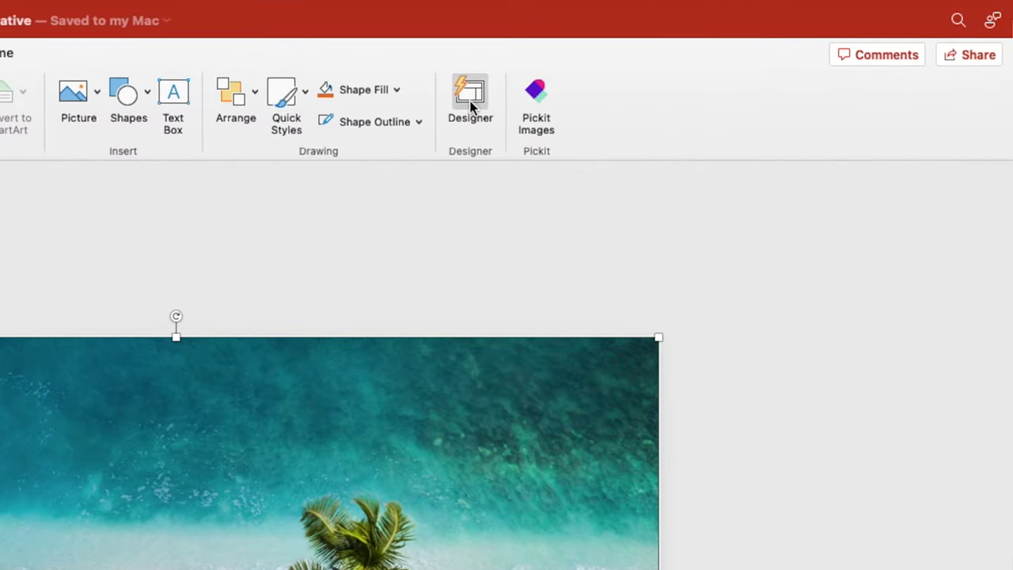
pyautogui.click(470, 101)
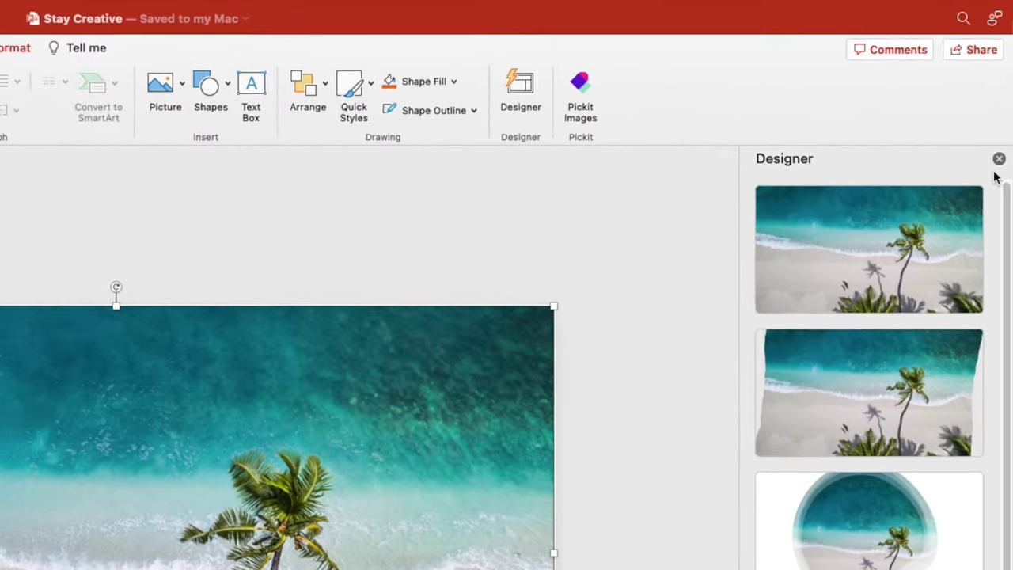
# - Cut the beach picture and set it as slide 3's picture-fill background
pyautogui.click(999, 159)
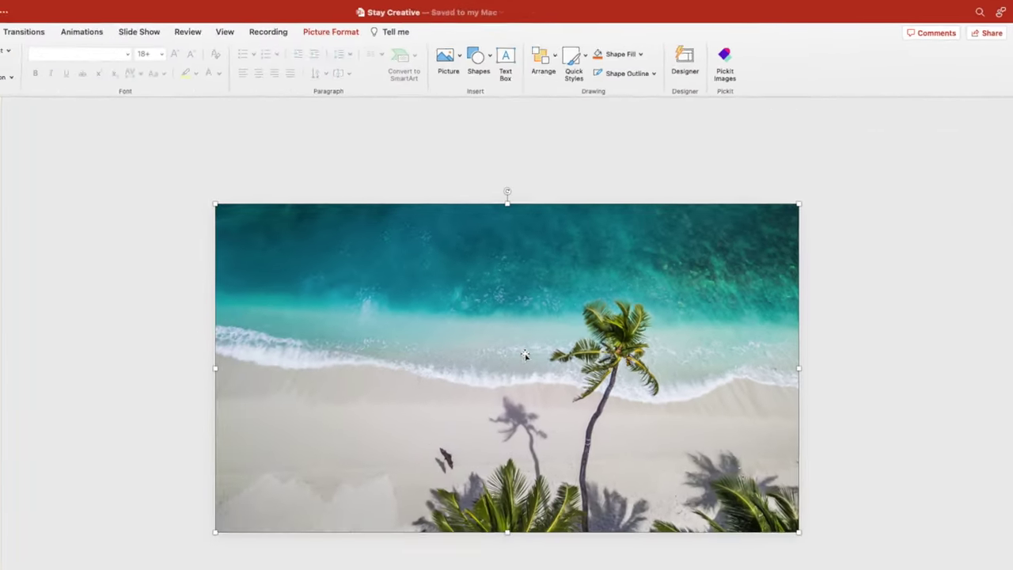
pyautogui.rightClick(280, 519)
pyautogui.click(621, 274)
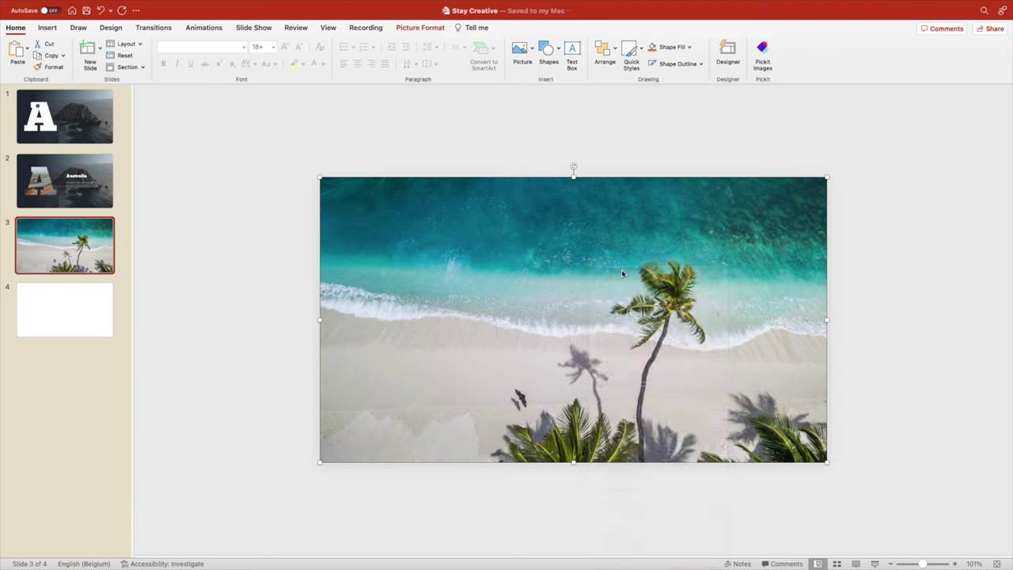
pyautogui.rightClick(625, 281)
pyautogui.click(665, 434)
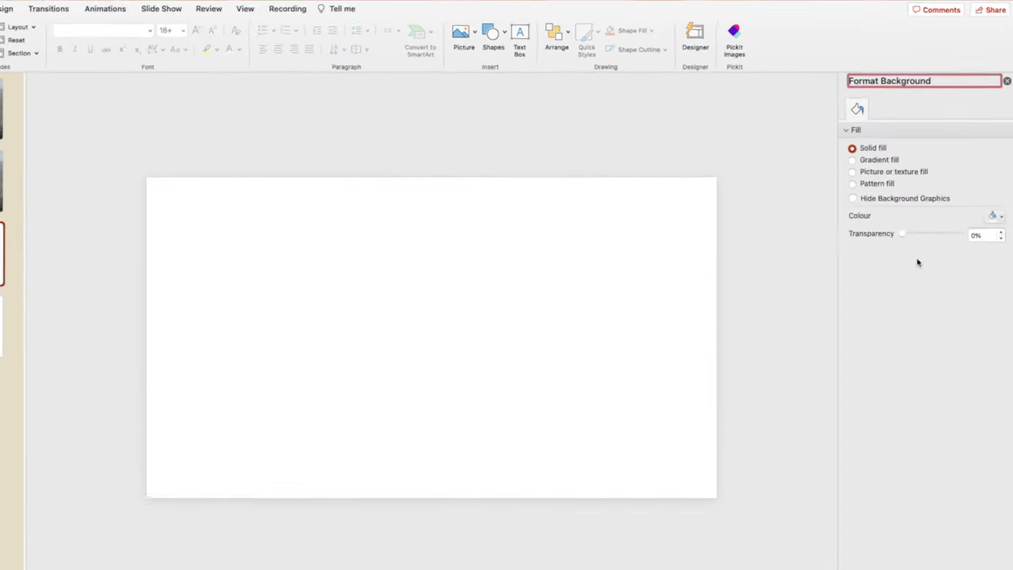
pyautogui.click(878, 171)
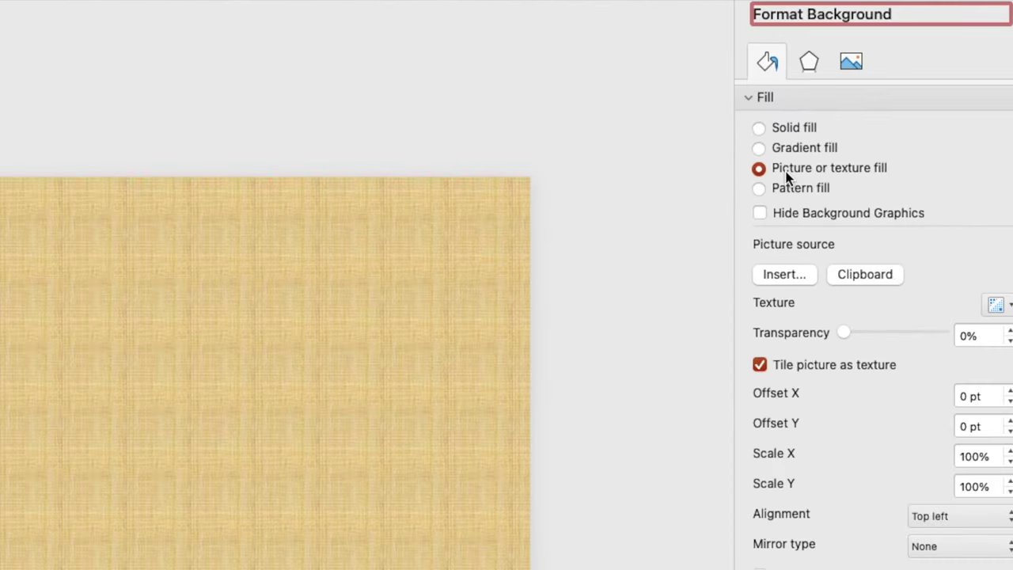
pyautogui.click(879, 275)
pyautogui.click(990, 17)
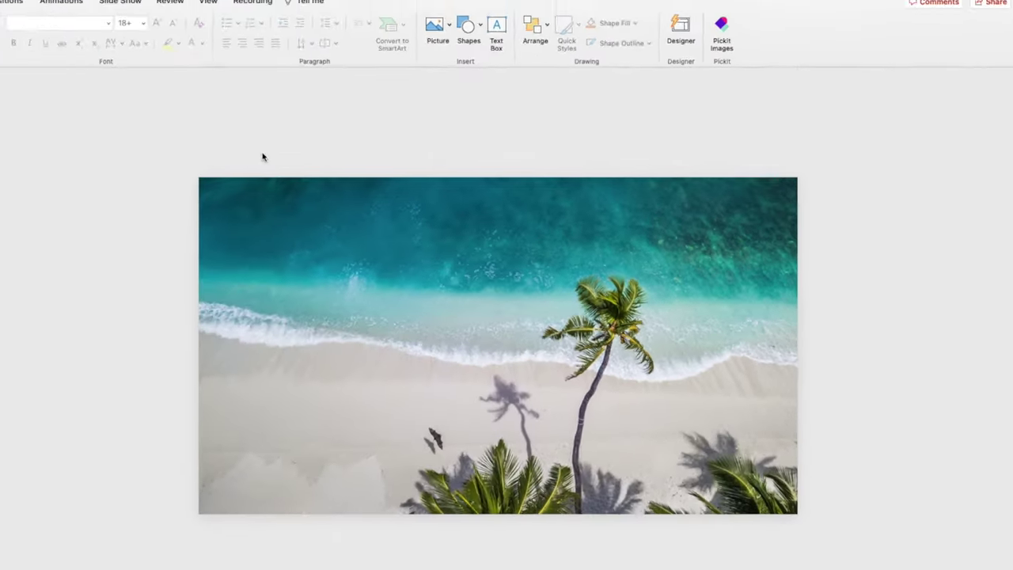
pyautogui.press('pageup')
# - Copy slide 2's overlay, title and paragraph onto slide 3 and retitle it 'Bahamas'
pyautogui.click(625, 278)
pyautogui.keyDown('shift'); pyautogui.click(625, 278); pyautogui.keyUp('shift')
pyautogui.keyDown('shift'); pyautogui.click(627, 327); pyautogui.keyUp('shift')
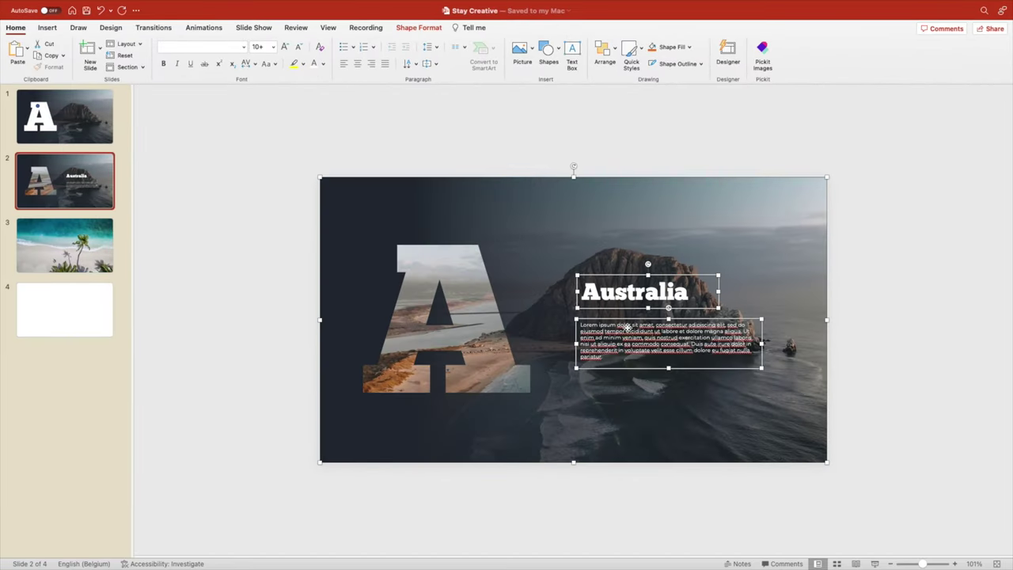
pyautogui.click(67, 264)
pyautogui.press('super+v')
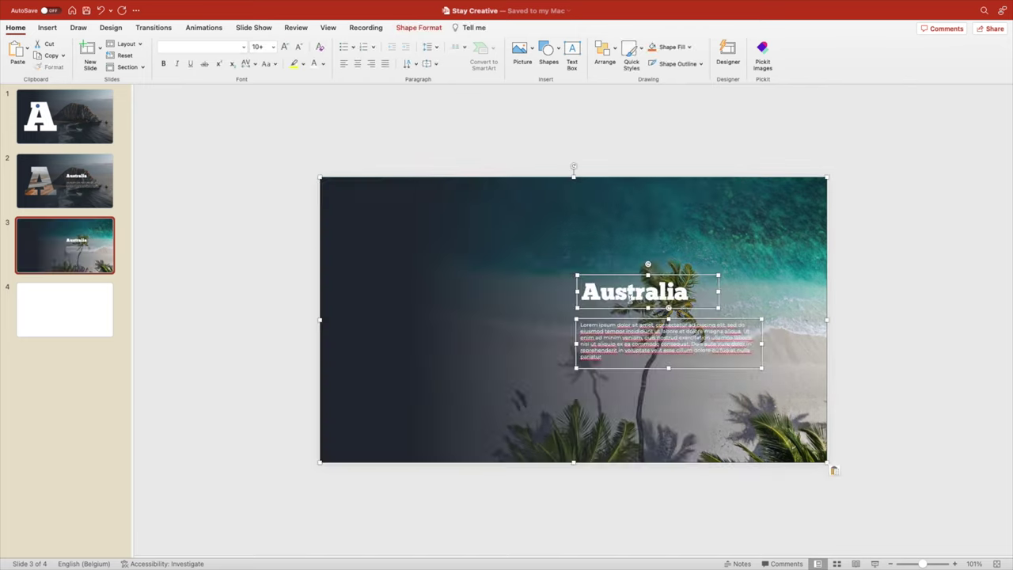
pyautogui.doubleClick(647, 294)
pyautogui.write('Bahamas')
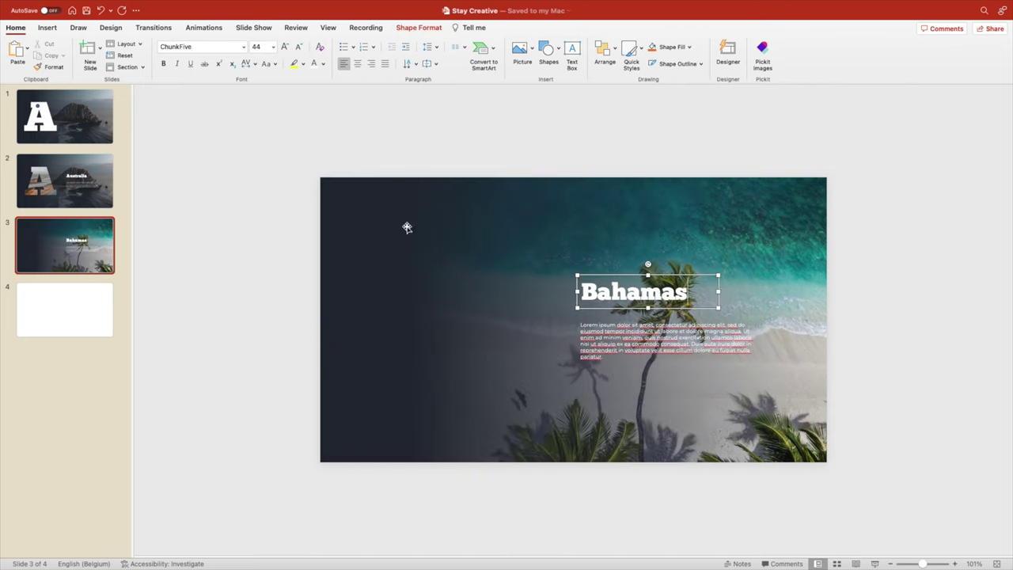
pyautogui.press('Escape')
# - Copy the big letter A from slide 1 and retype it as a white B
pyautogui.press('Home')
pyautogui.click(430, 262)
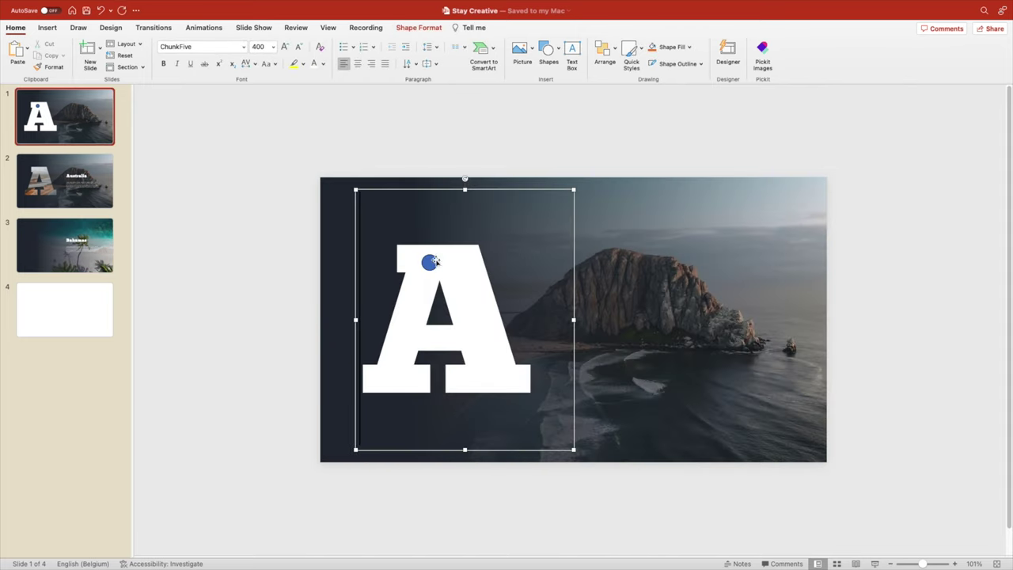
pyautogui.click(99, 257)
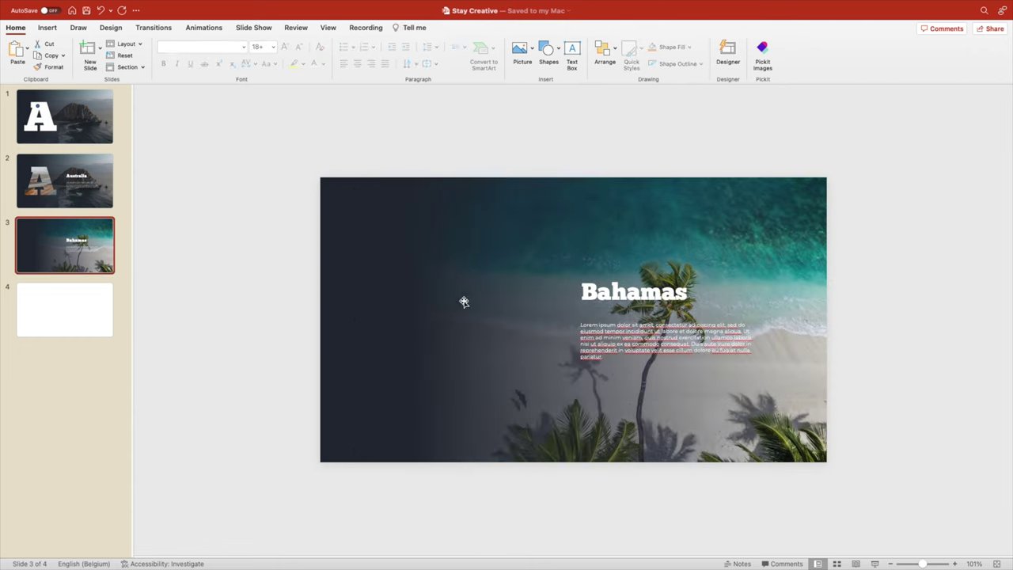
pyautogui.write('B')
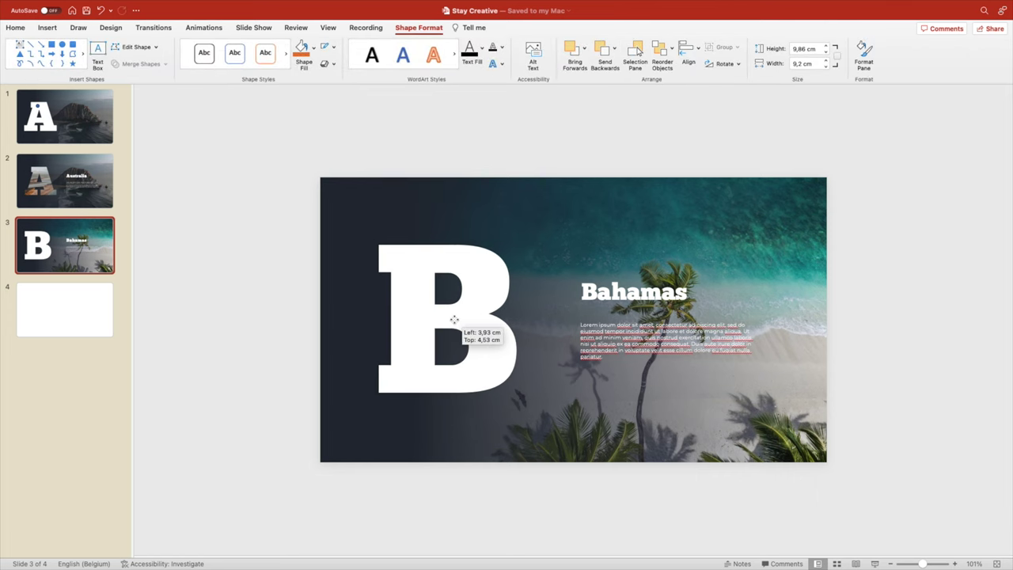
# - Fill the letter B with the slide's beach background
pyautogui.rightClick(456, 320)
pyautogui.click(509, 472)
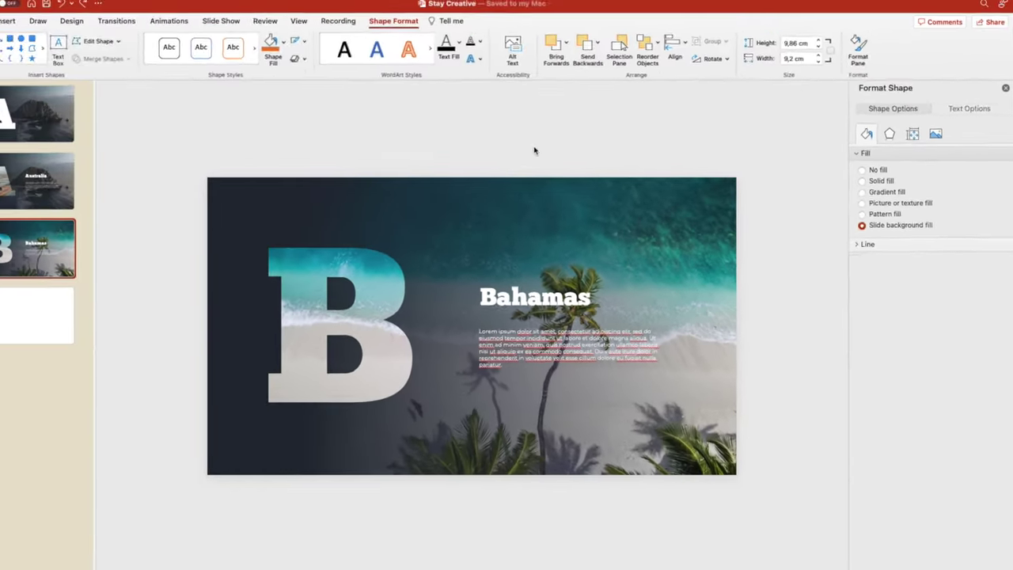
pyautogui.click(127, 130)
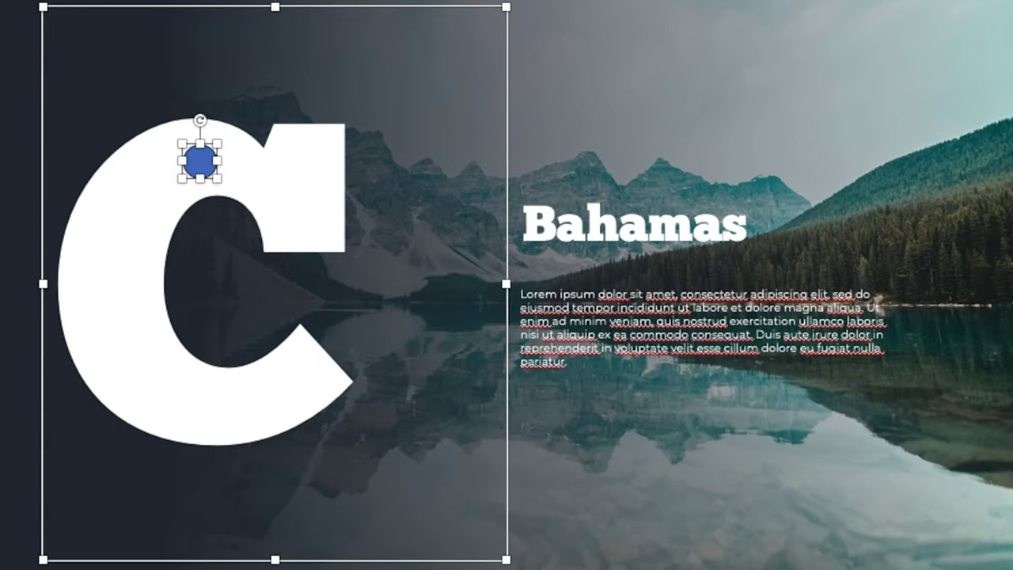
# - On the Canada slide, nudge the C right and make the lake photo the slide background
pyautogui.moveTo(228, 165); pyautogui.dragTo(248, 166)
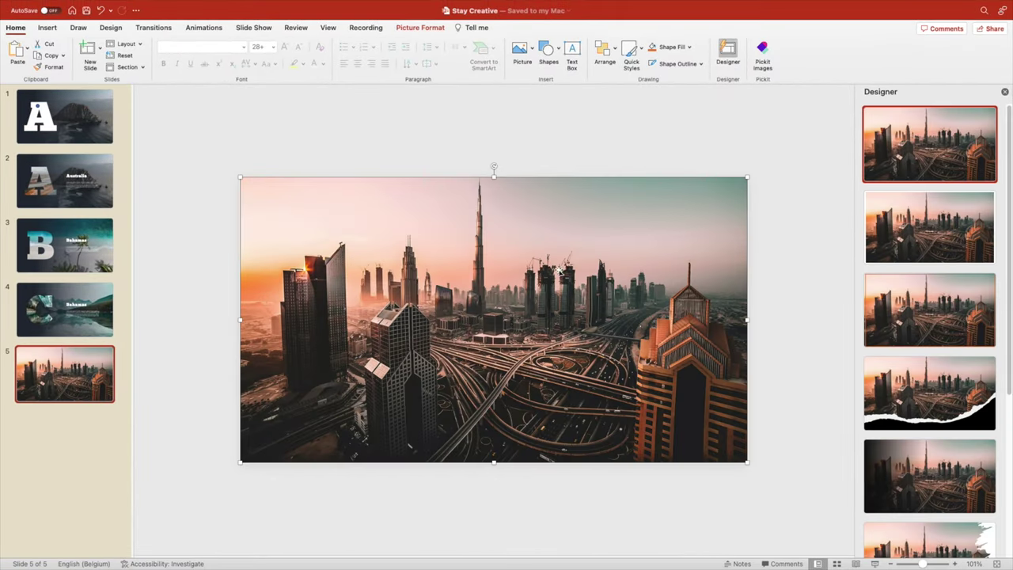
pyautogui.rightClick(525, 269)
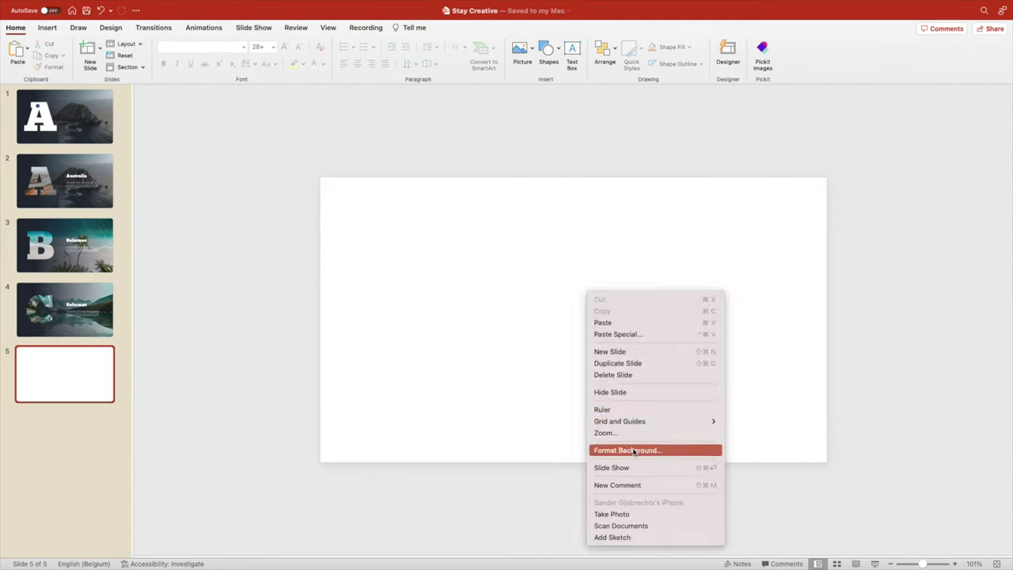
pyautogui.click(629, 448)
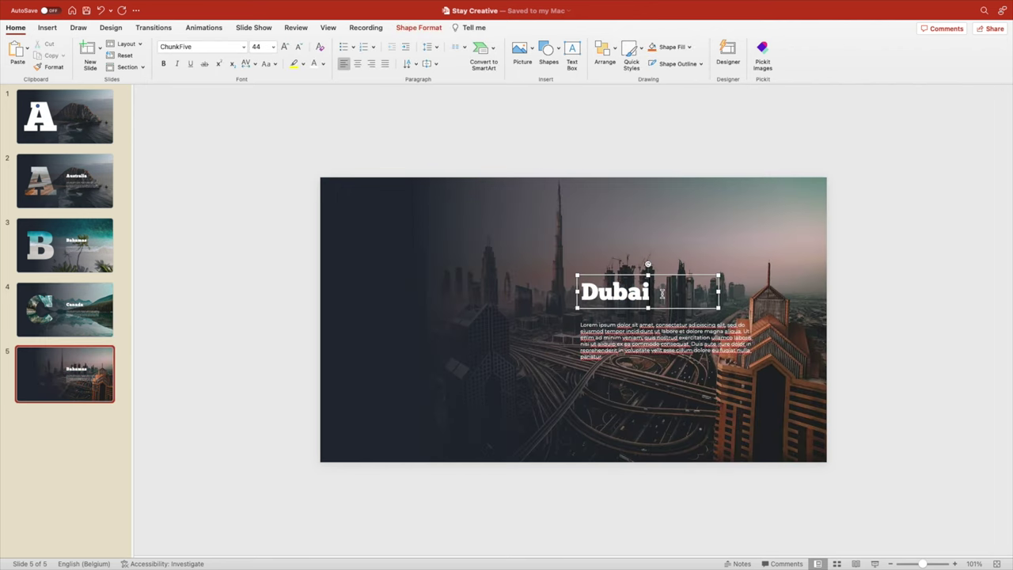
# - Add a big letter D to the Dubai slide and fill it with the city photo background
pyautogui.click(66, 129)
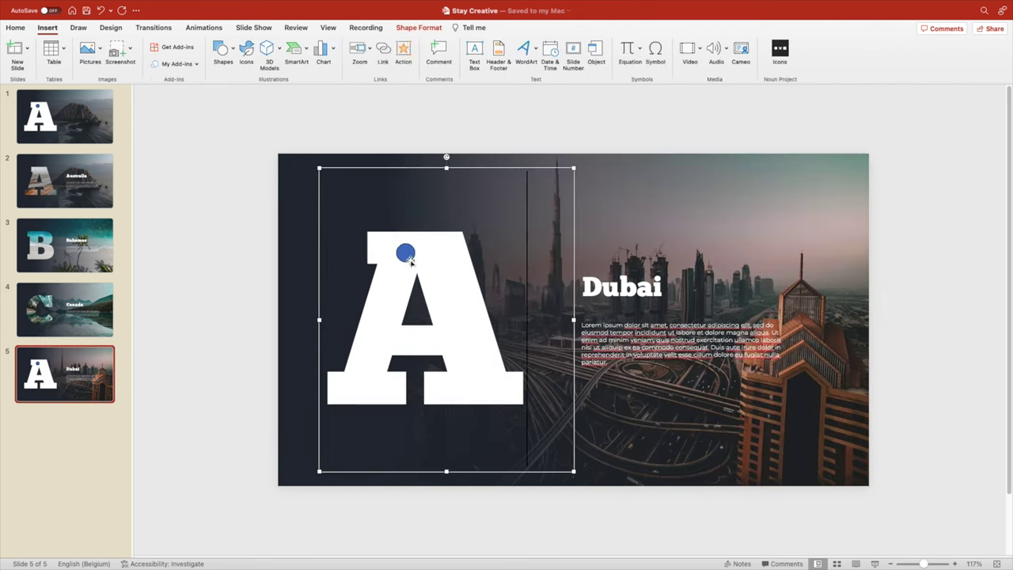
pyautogui.hotkey('ctrl', 'a')
pyautogui.write('D')
pyautogui.click(141, 63)
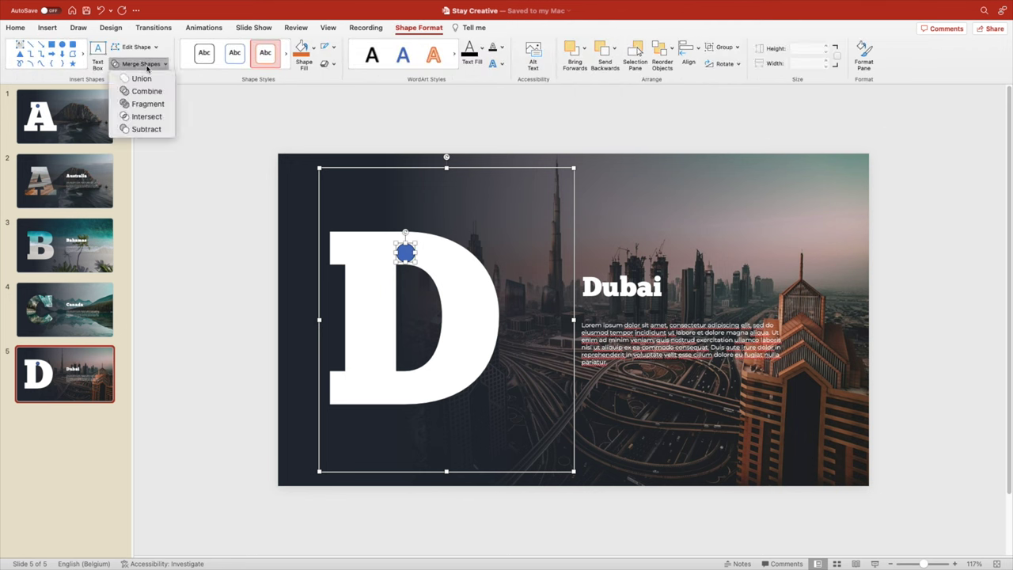
pyautogui.rightClick(385, 359)
pyautogui.click(464, 473)
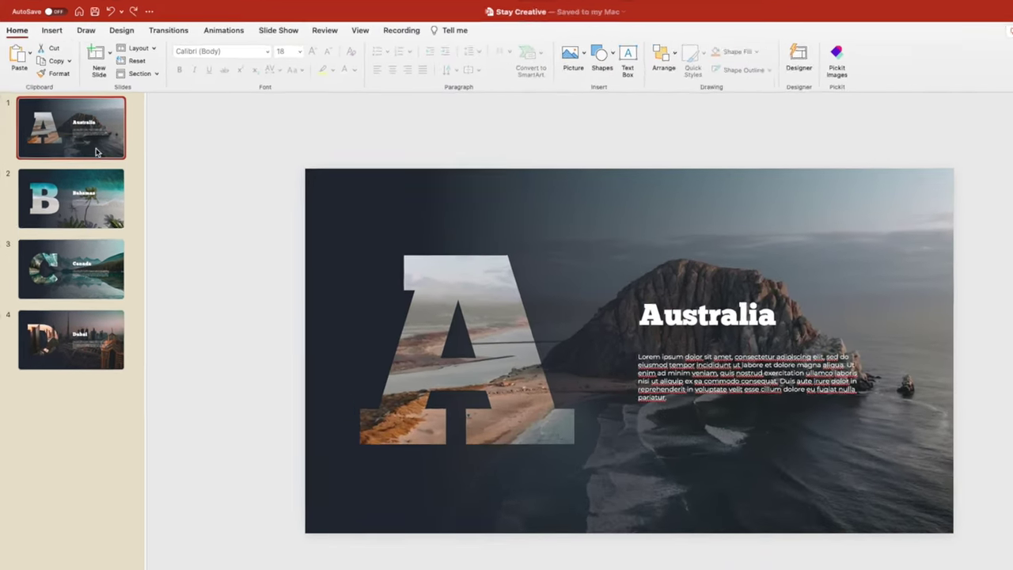
# - Duplicate the Australia slide so the deck begins with two copies of it
pyautogui.rightClick(73, 125)
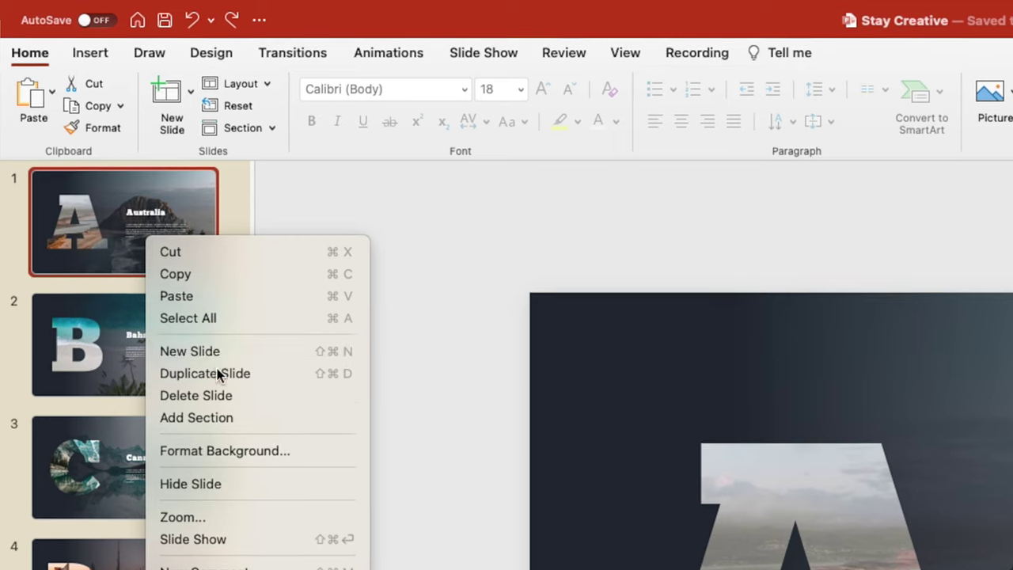
pyautogui.click(217, 371)
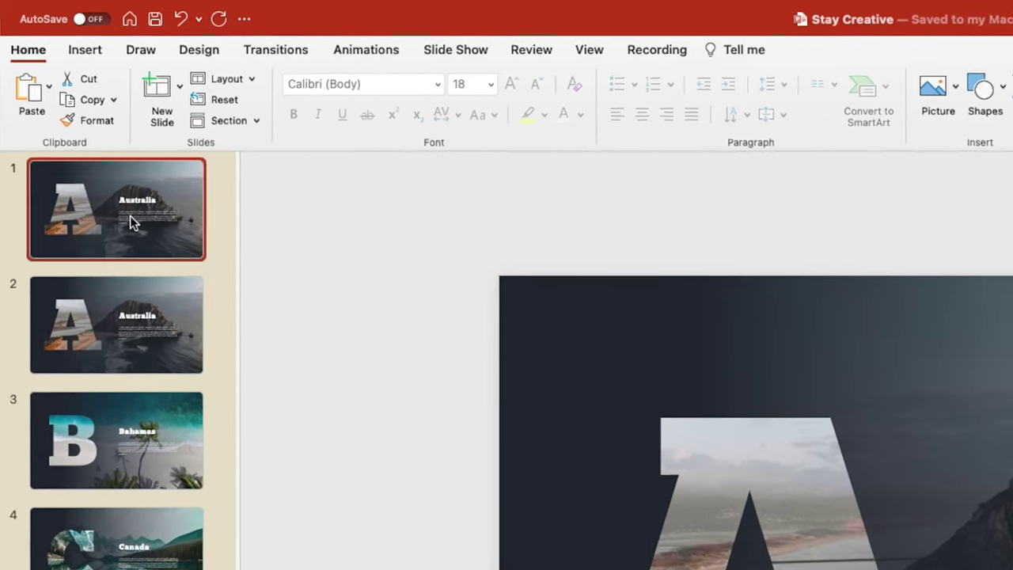
pyautogui.scroll(-5, 410, 279)
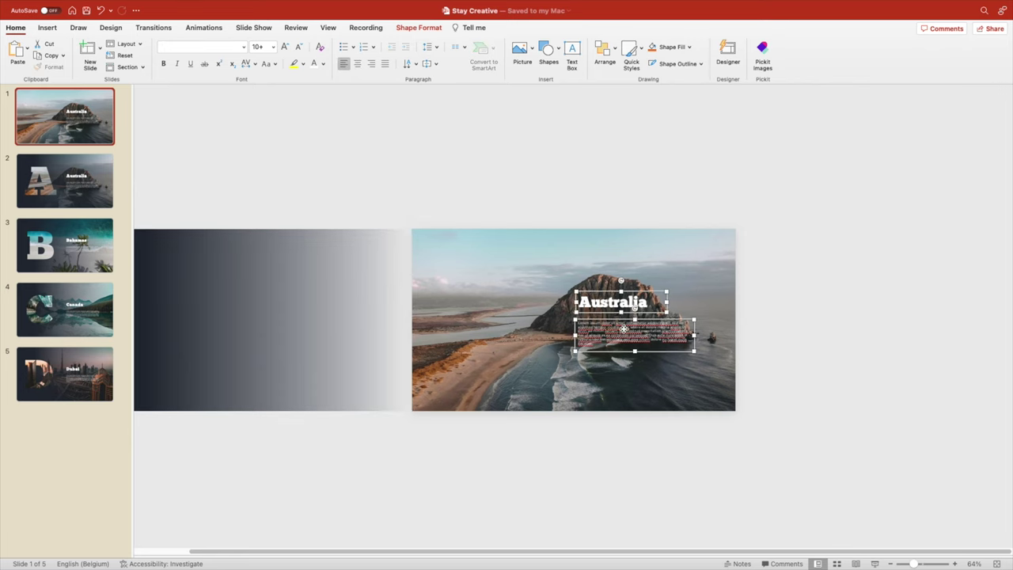
pyautogui.scroll(3, 643, 370)
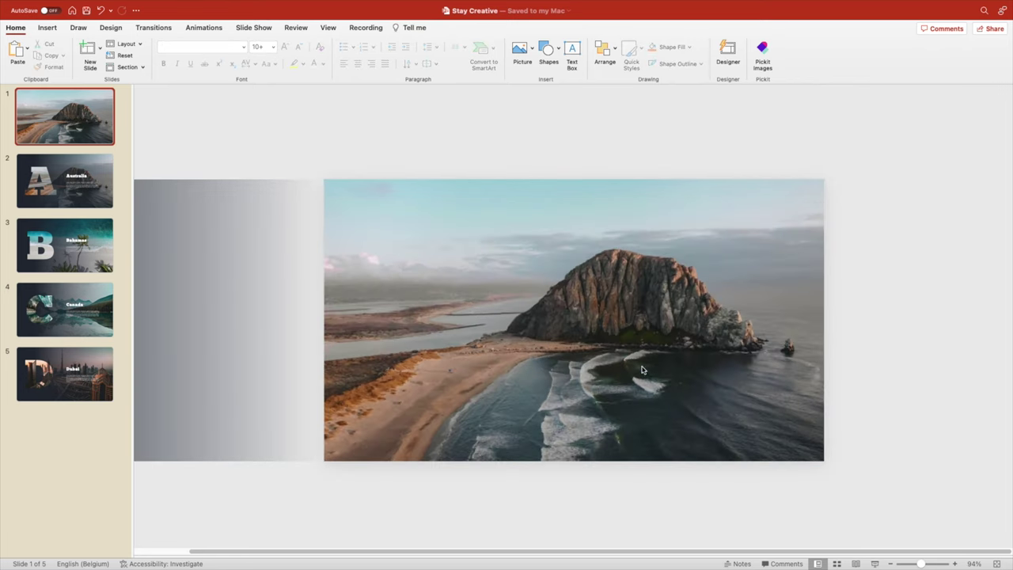
pyautogui.click(92, 188)
# - Apply Morph to slide 2 and Push to the Bahamas through Dubai slides (3–5)
pyautogui.click(153, 27)
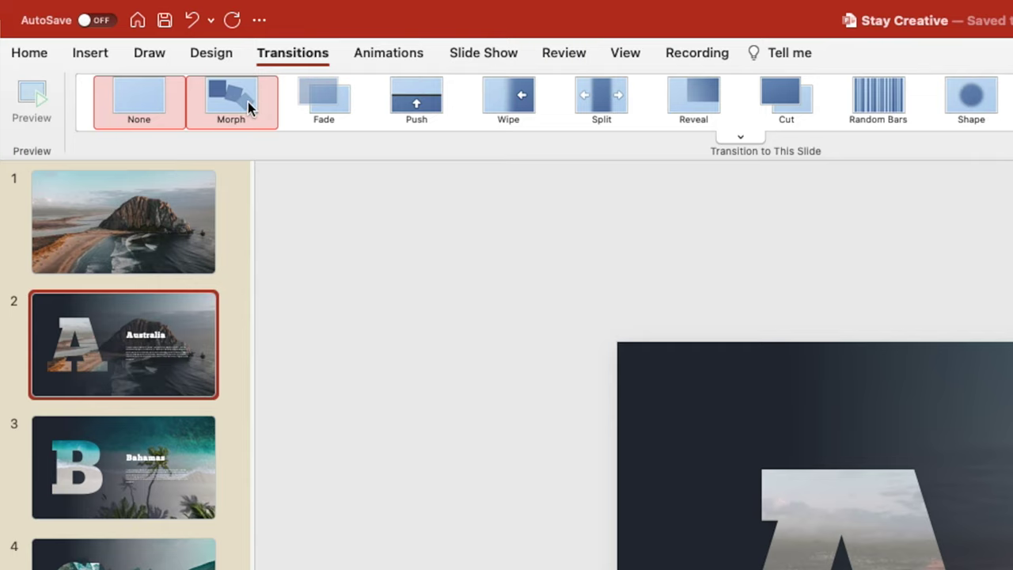
pyautogui.click(248, 101)
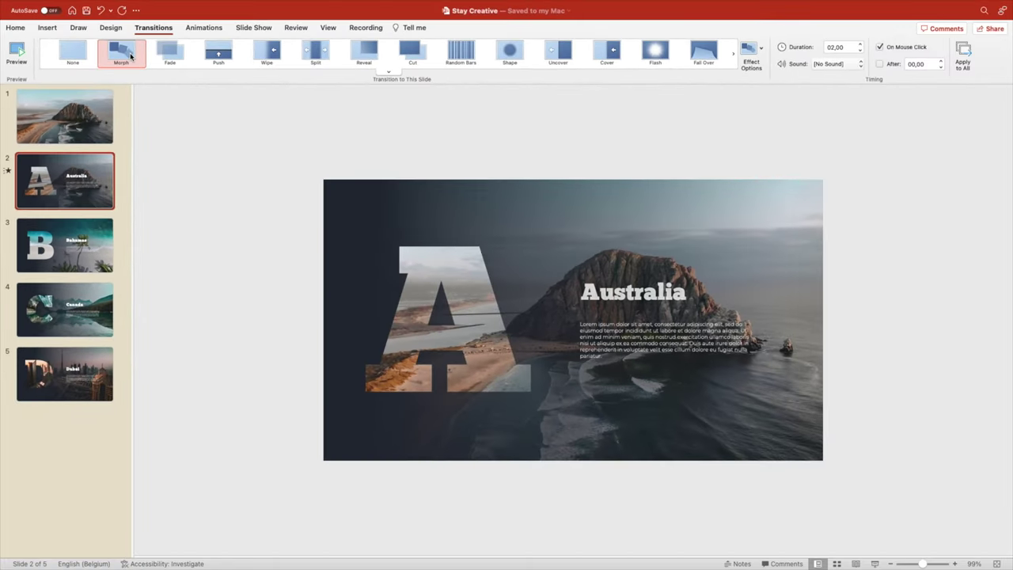
pyautogui.click(66, 251)
pyautogui.keyDown('shift'); pyautogui.click(65, 374); pyautogui.keyUp('shift')
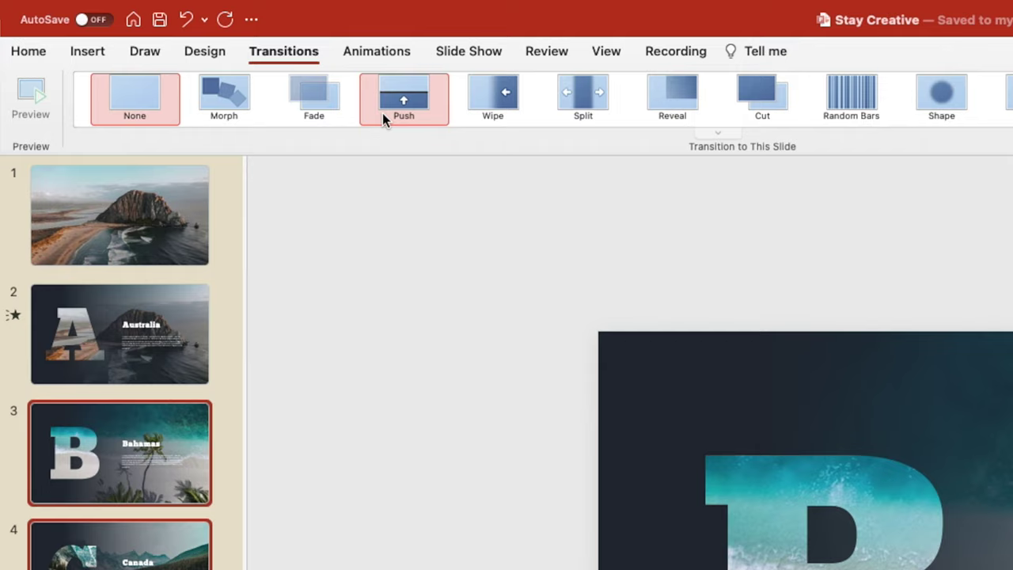
pyautogui.click(396, 104)
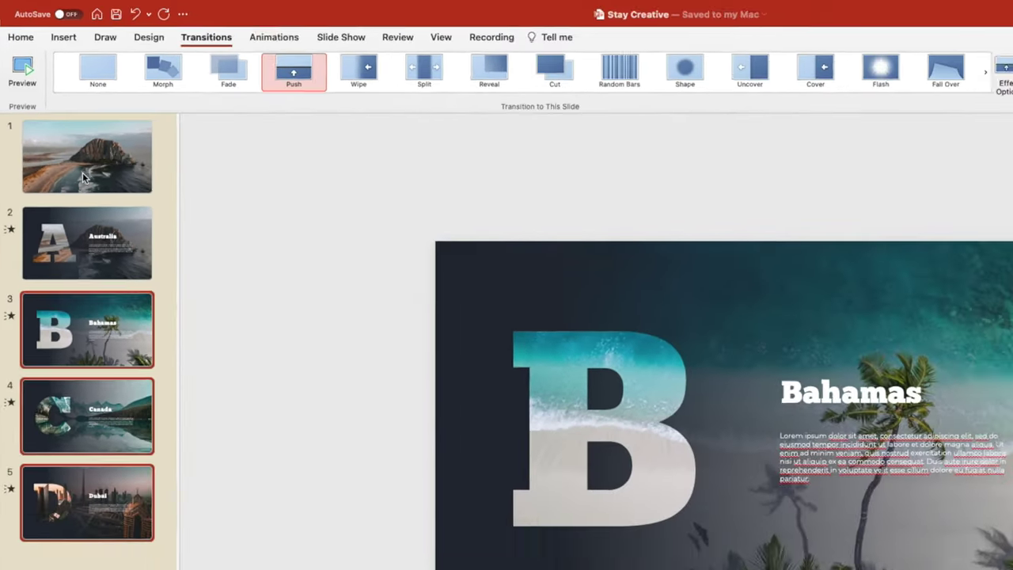
pyautogui.click(83, 177)
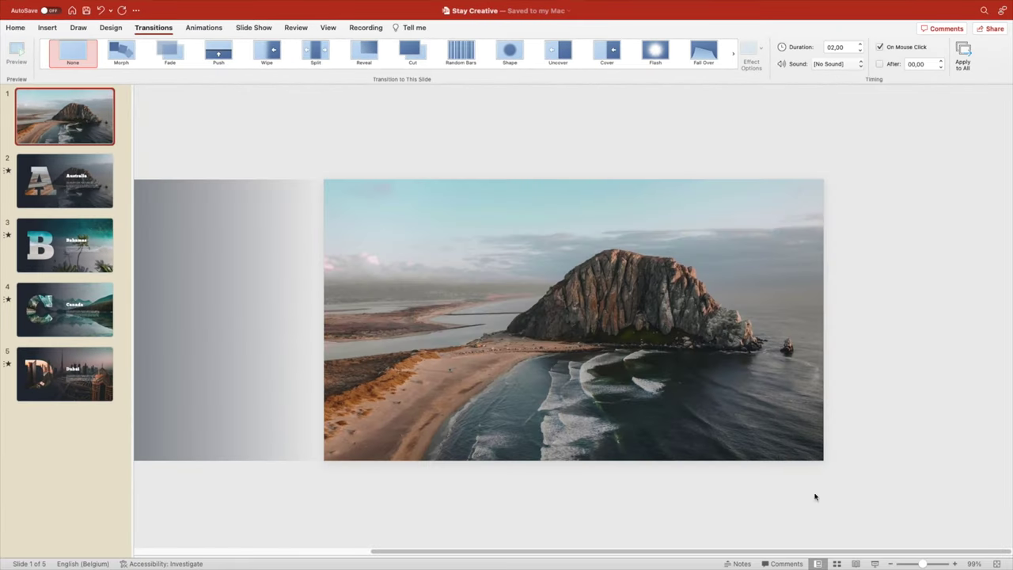